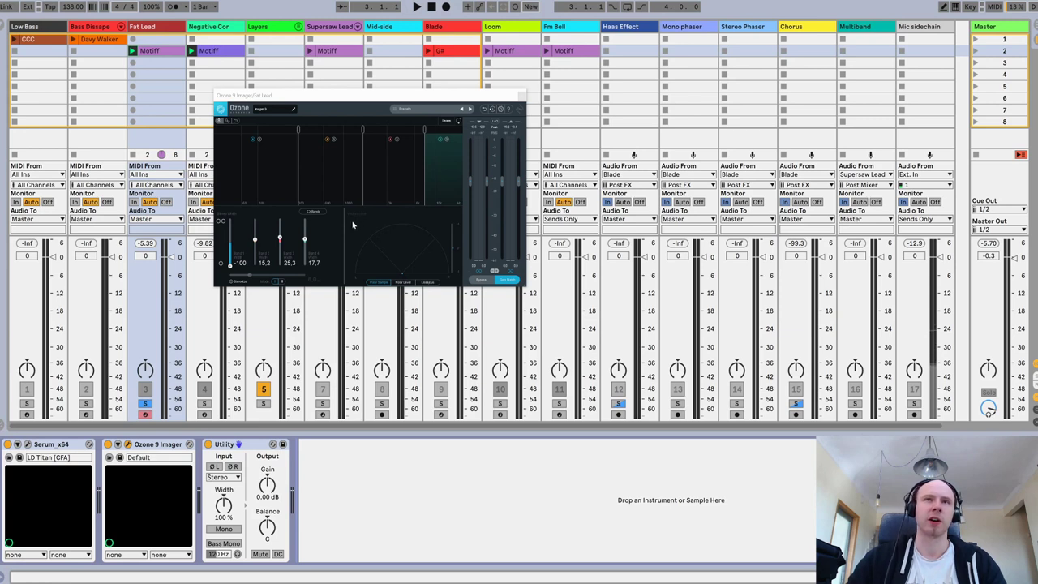
Step: Nudge the Fat Lead's Ozone Imager window slightly to the left
{"action": "mouse_move", "coordinate": [344, 98]}
{"action": "left_mouse_down"}
{"action": "mouse_move", "coordinate": [325, 98]}
{"action": "mouse_move", "coordinate": [335, 98]}
{"action": "left_mouse_up"}
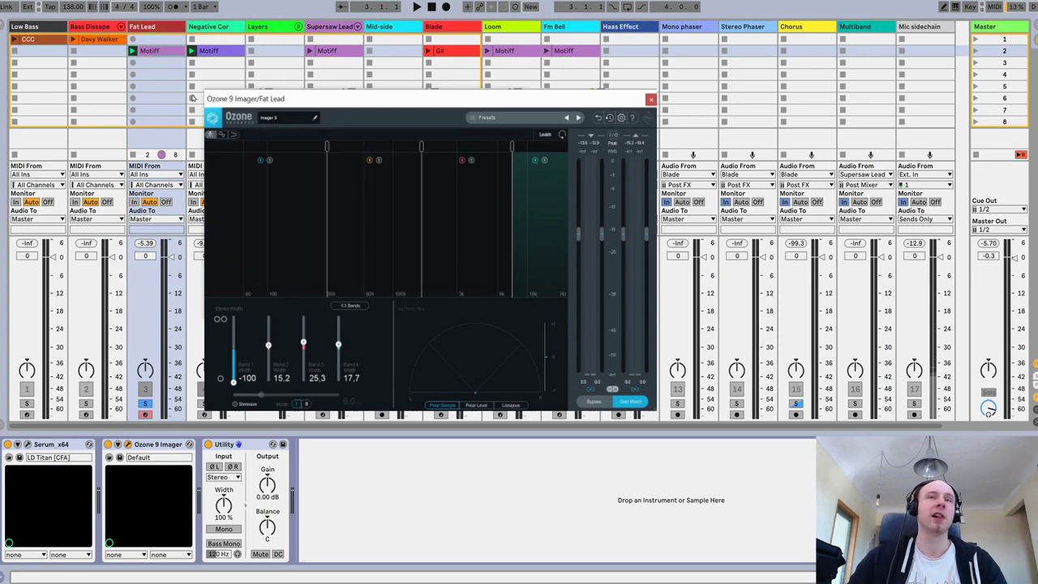
Step: Launch the Fat Lead Motiff clip, set Ozone band widths 1–4 to 0.0, then stop playback
{"action": "left_click", "coordinate": [132, 51]}
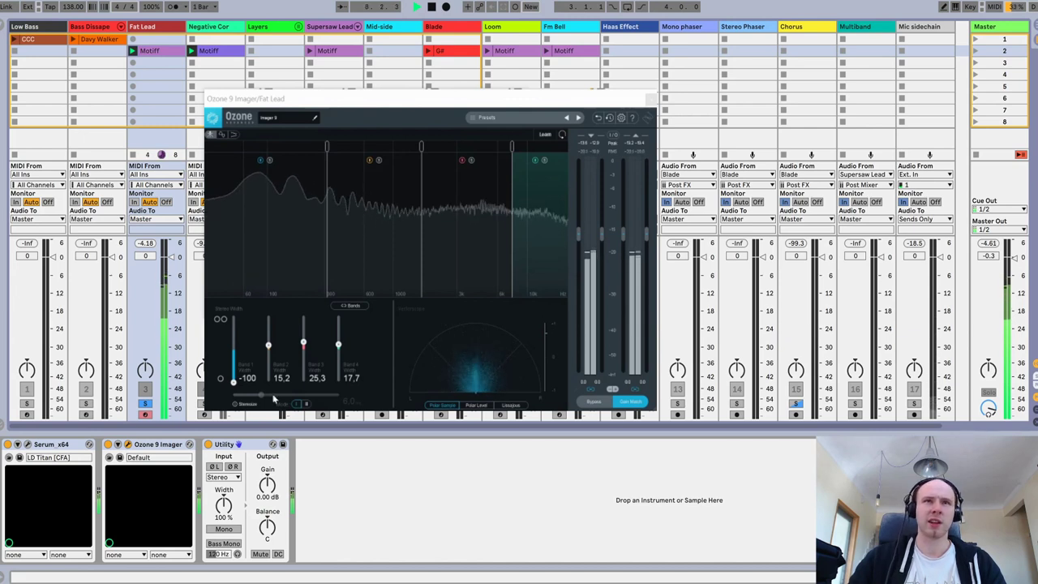
{"action": "left_click_drag", "start_coordinate": [233, 381], "coordinate": [233, 350]}
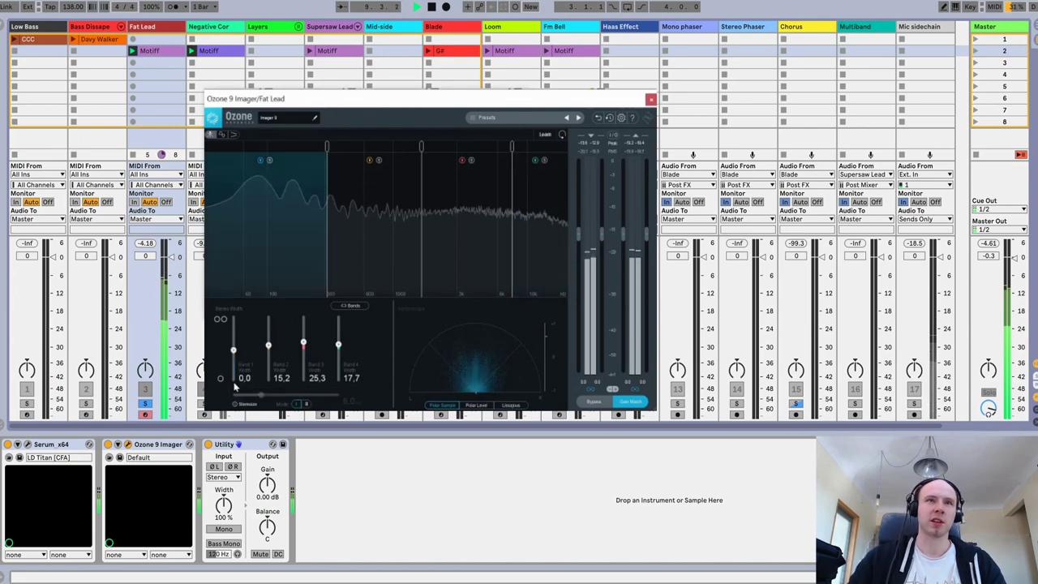
{"action": "left_click_drag", "start_coordinate": [304, 344], "coordinate": [267, 350]}
{"action": "left_click_drag", "start_coordinate": [339, 344], "coordinate": [339, 350]}
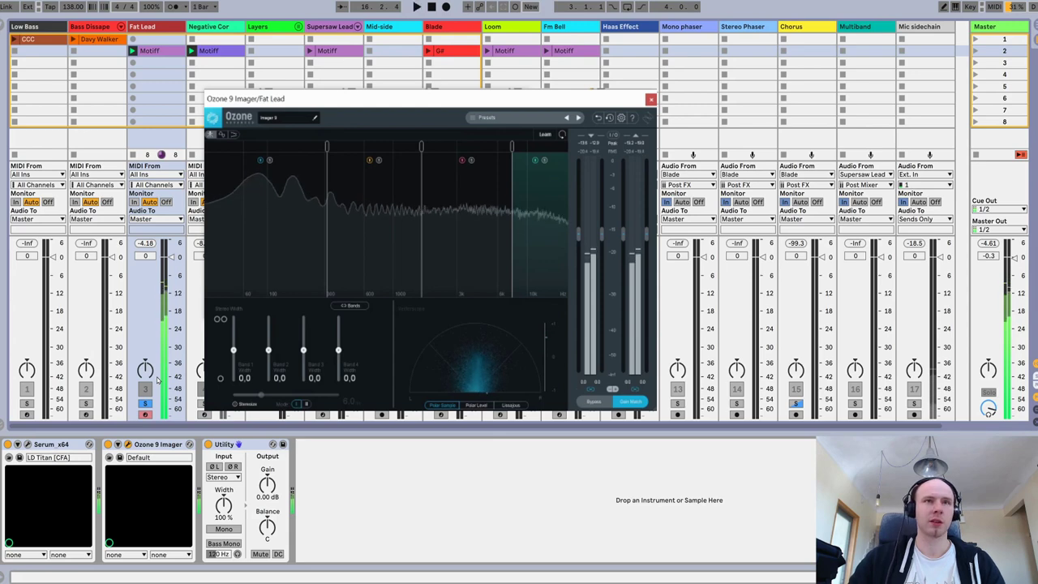
{"action": "key", "text": "space"}
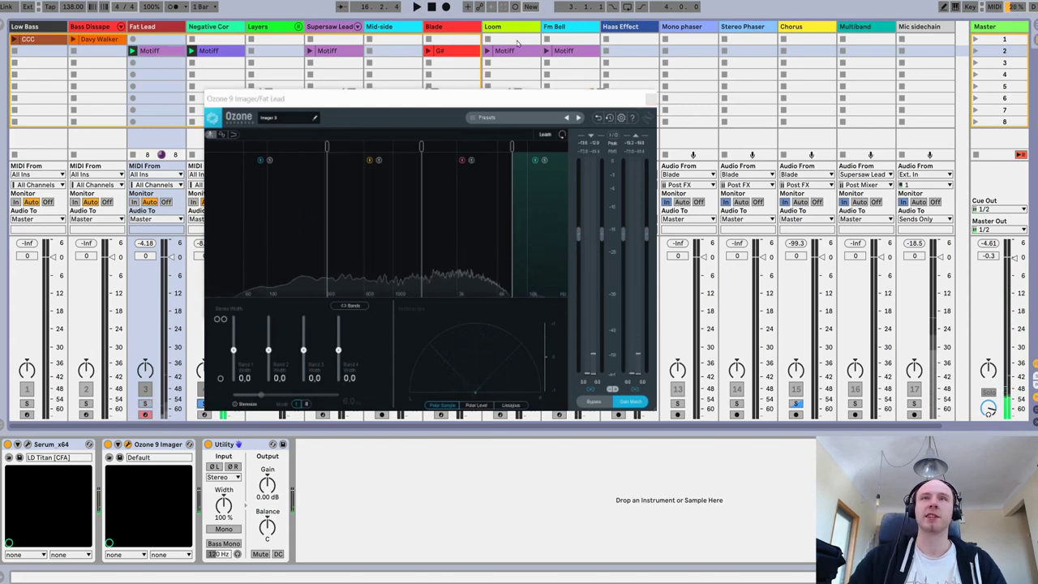
Step: Select Tape Choir, show its Kontakt and Ozone Imager windows, and start playback
{"action": "left_click", "coordinate": [652, 115]}
{"action": "key", "text": "Right"}
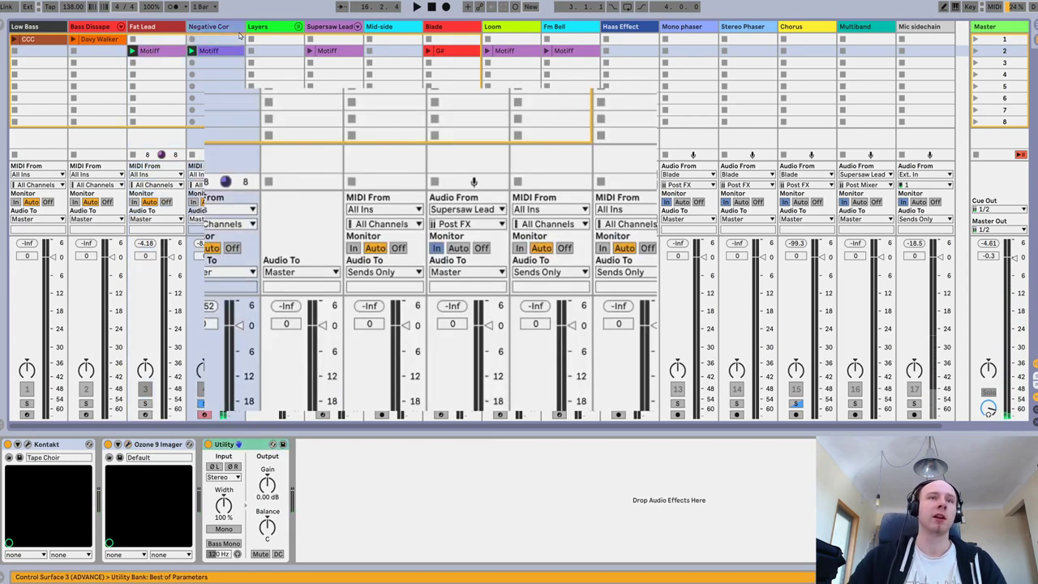
{"action": "left_click", "coordinate": [29, 444]}
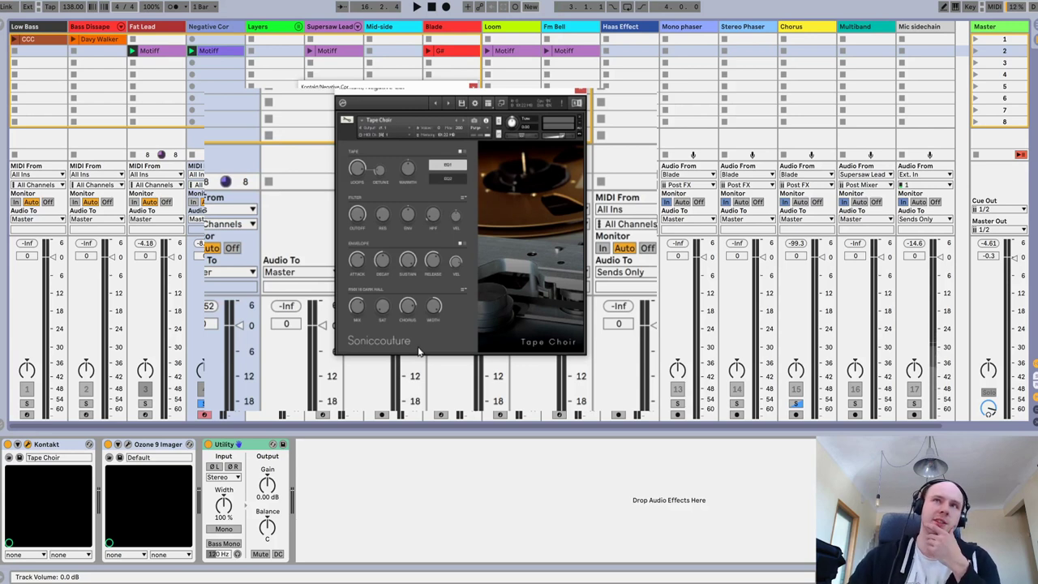
{"action": "key", "text": "ctrl+alt+p"}
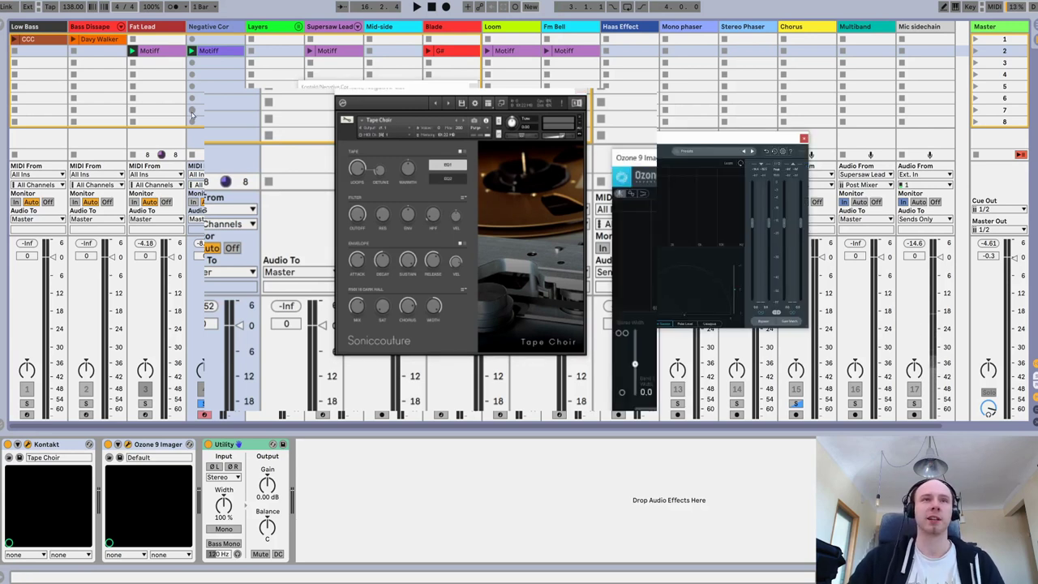
{"action": "key", "text": "space"}
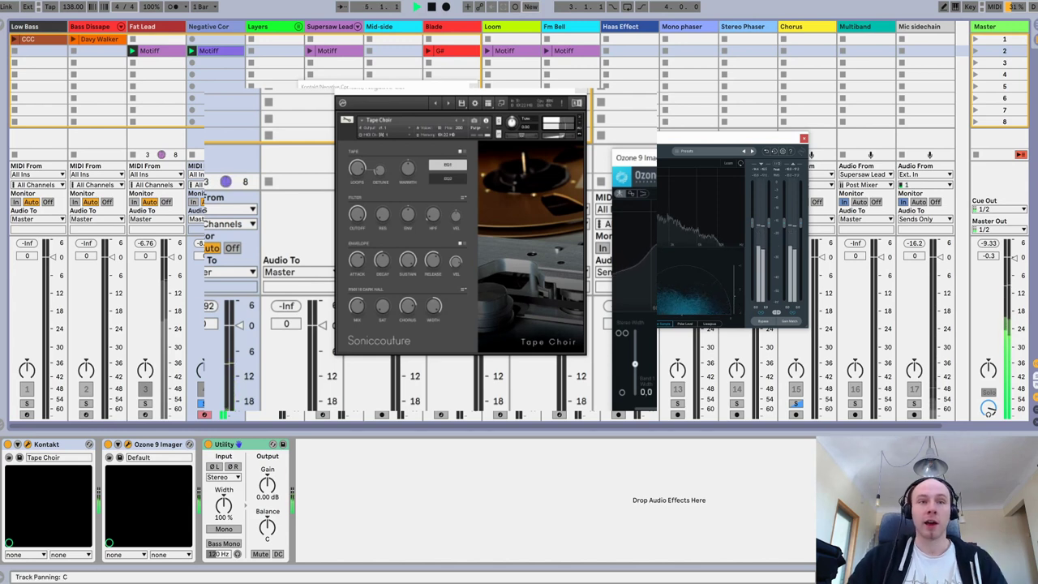
Step: Switch Tape Choir's Utility to Mono, Stereo, then Mono again, and solo Fat Lead
{"action": "left_click", "coordinate": [223, 528]}
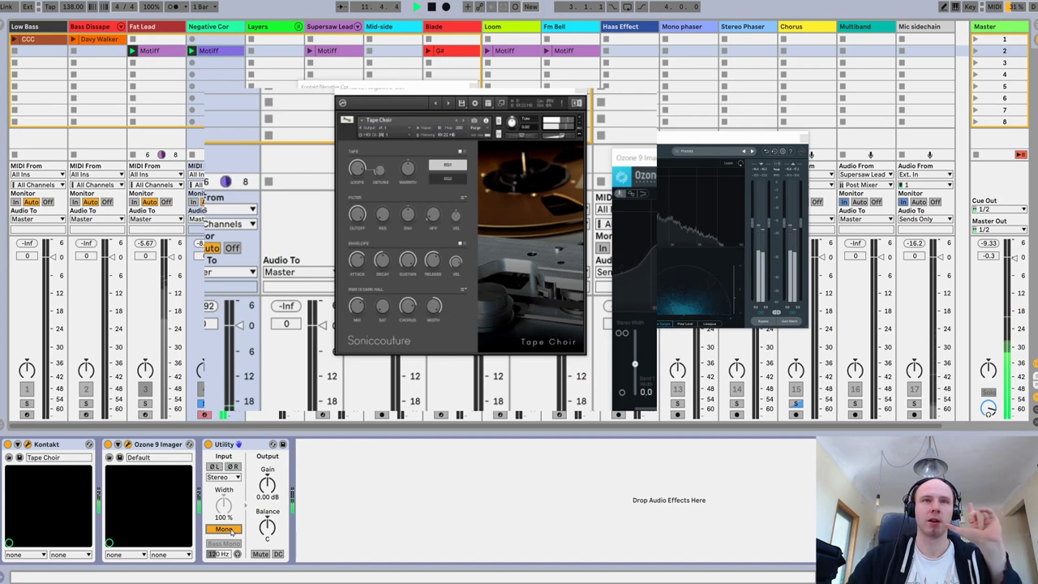
{"action": "left_click", "coordinate": [227, 530]}
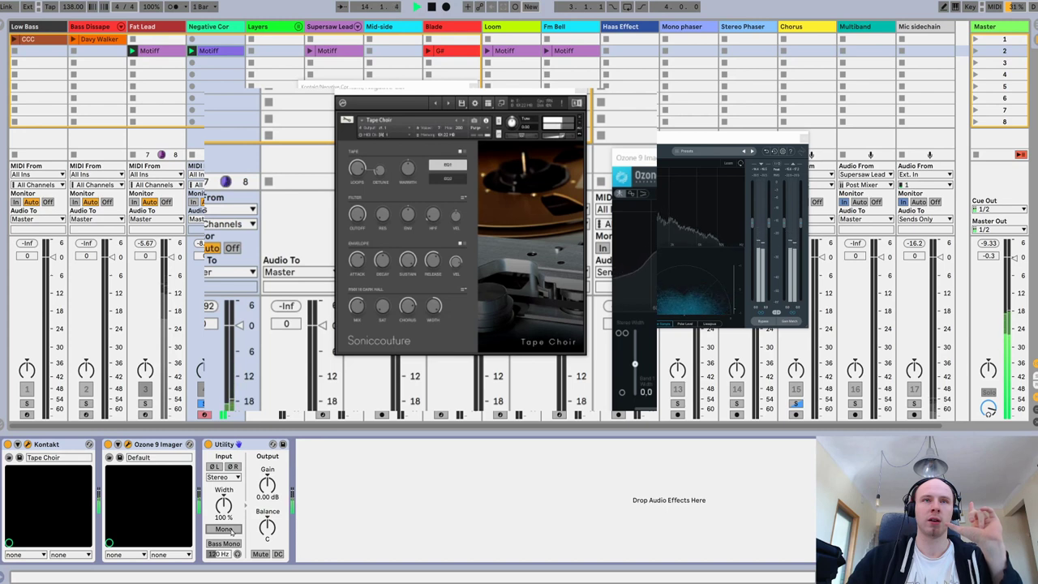
{"action": "left_click", "coordinate": [227, 530]}
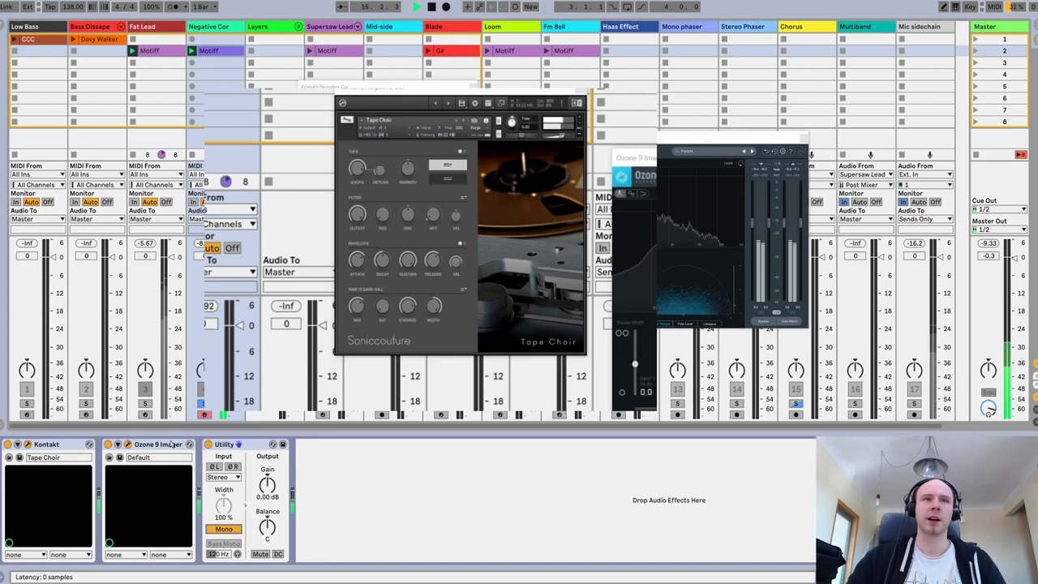
{"action": "left_click", "coordinate": [146, 403]}
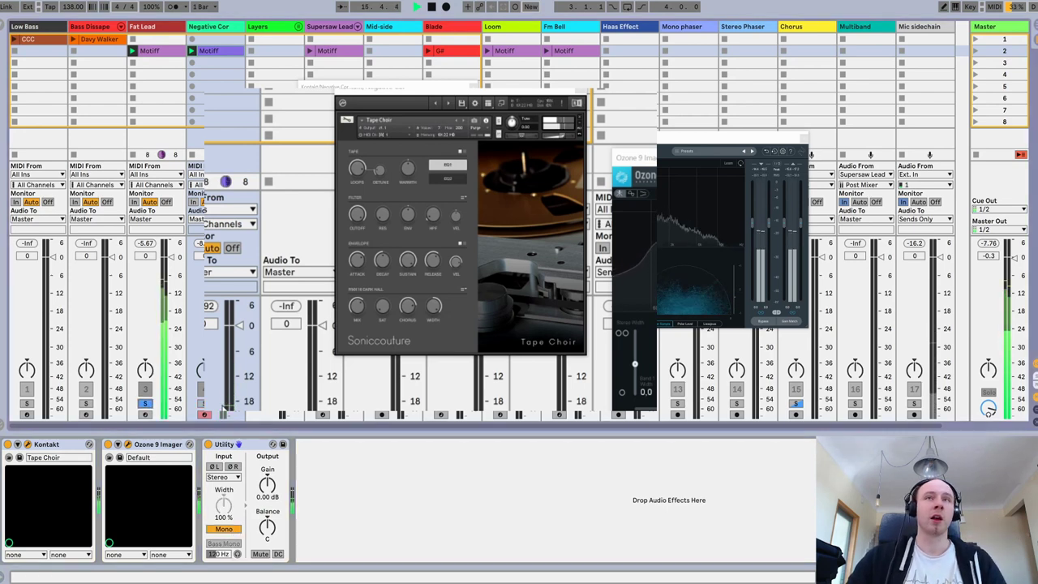
{"action": "left_click", "coordinate": [164, 41]}
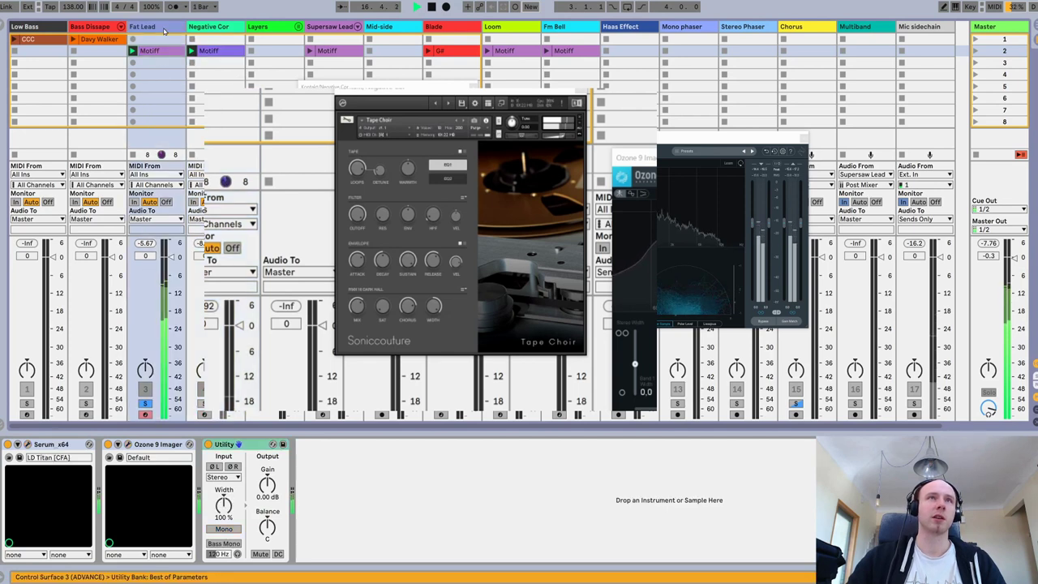
Step: Sum Fat Lead to mono with Utility and bring up its Ozone Imager window
{"action": "left_click", "coordinate": [224, 529]}
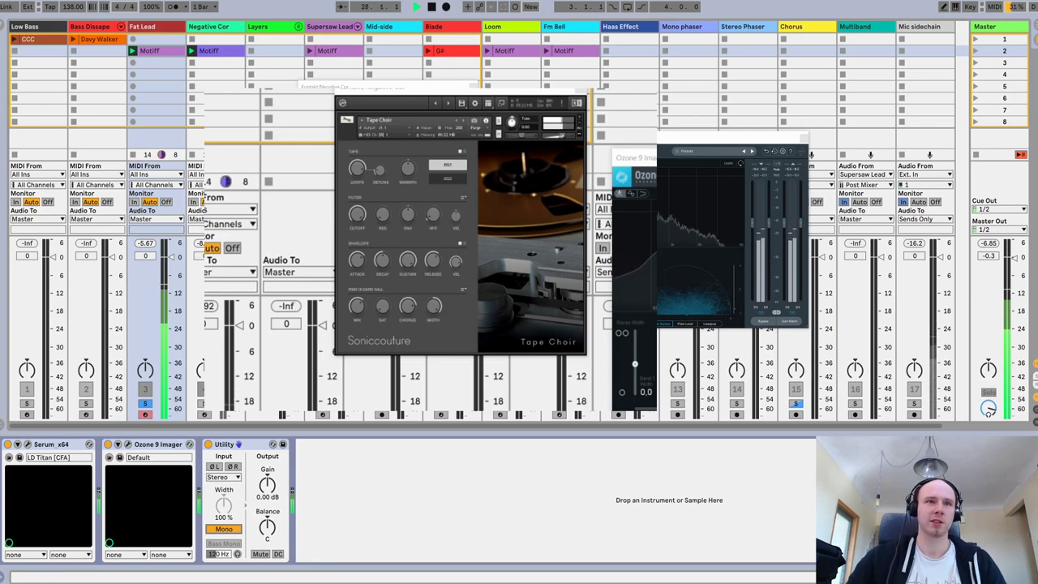
{"action": "left_click", "coordinate": [133, 445]}
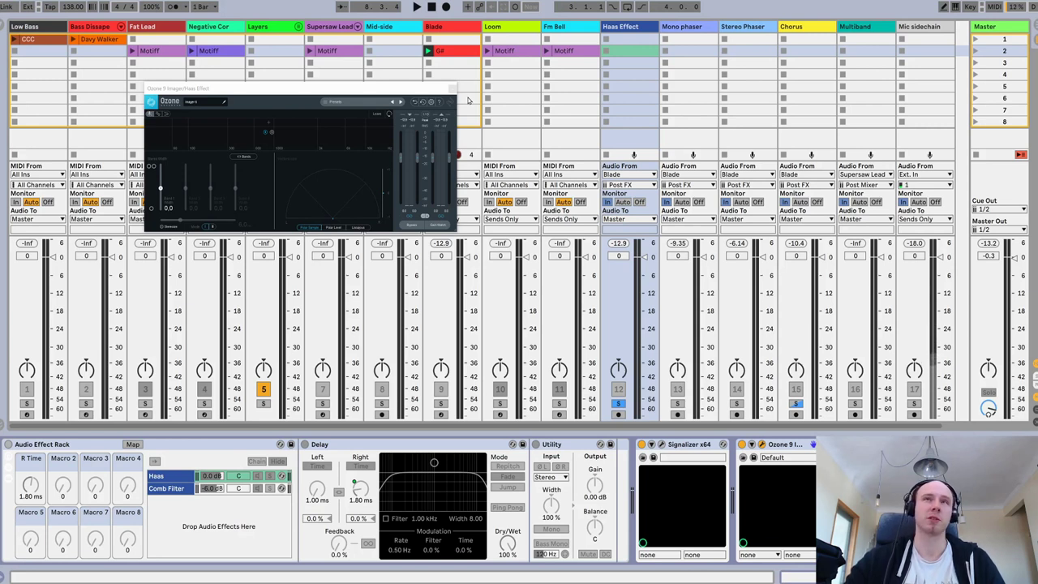
{"action": "left_click", "coordinate": [428, 50]}
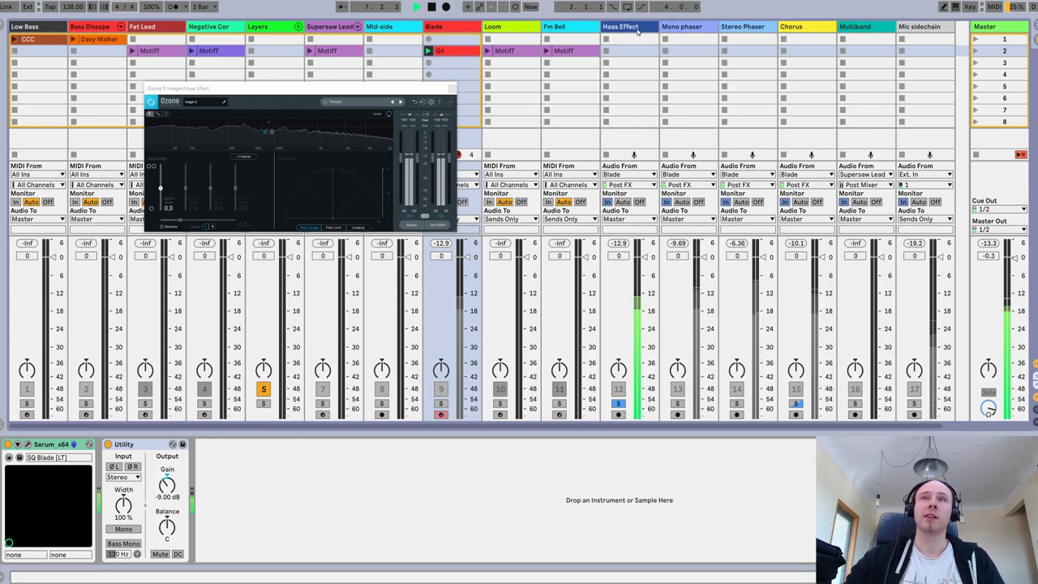
{"action": "key", "text": "space"}
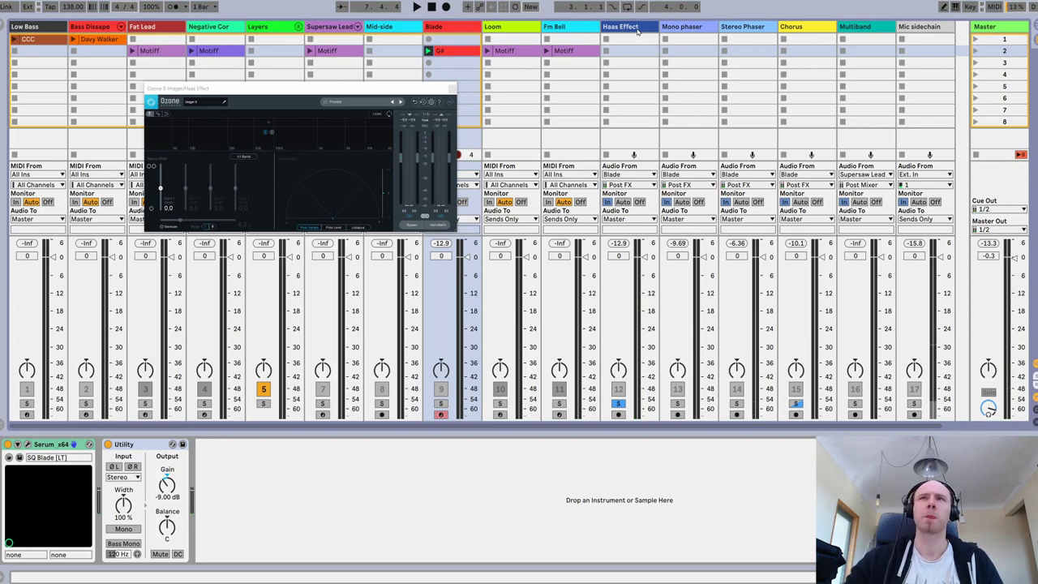
{"action": "left_click", "coordinate": [637, 29]}
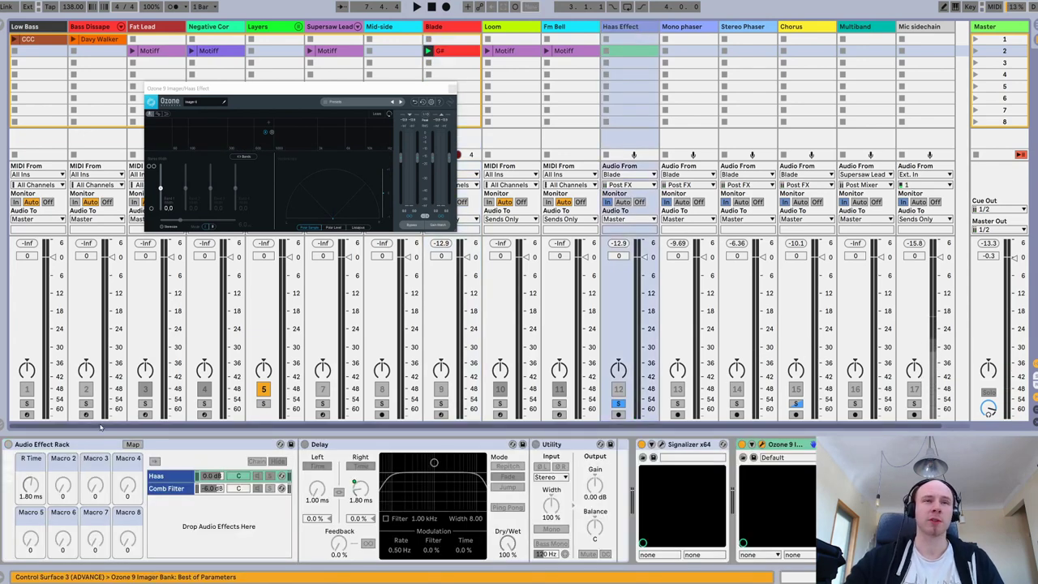
Step: Play the Haas Effect chain with the Delay bypassed, then re-enable the Delay and stop
{"action": "left_click", "coordinate": [8, 444]}
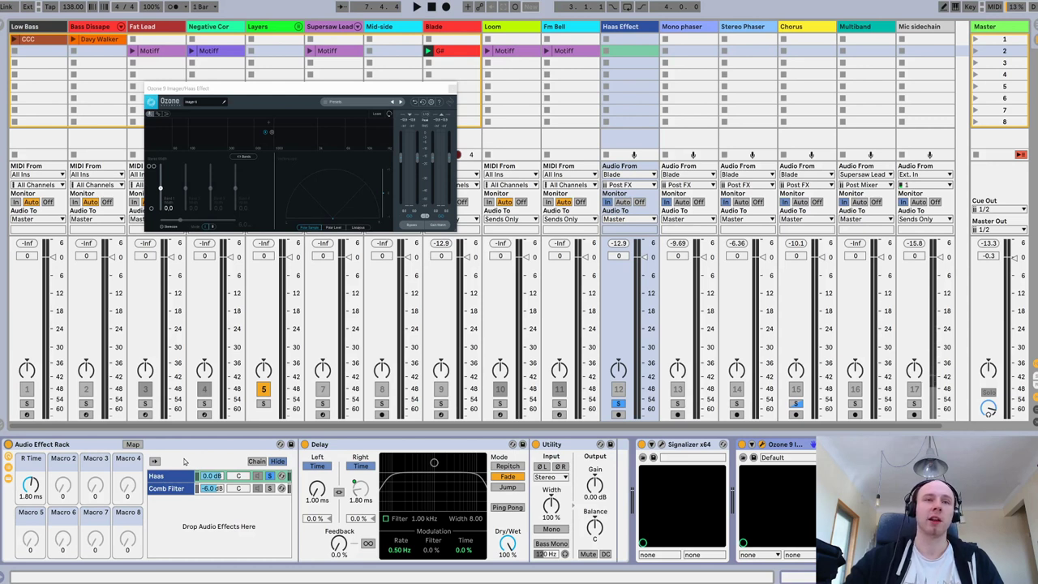
{"action": "left_click", "coordinate": [305, 444]}
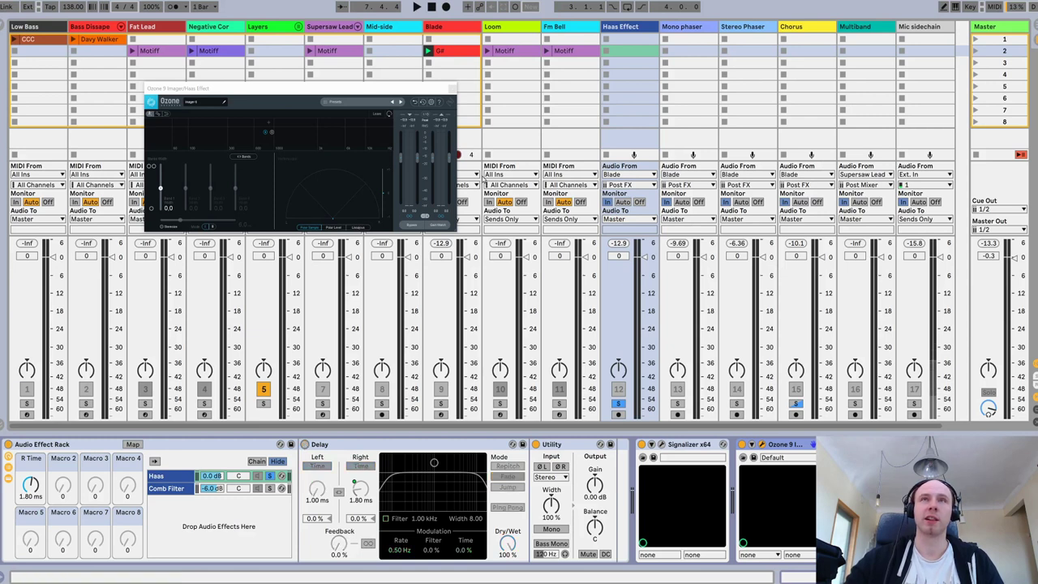
{"action": "key", "text": "space"}
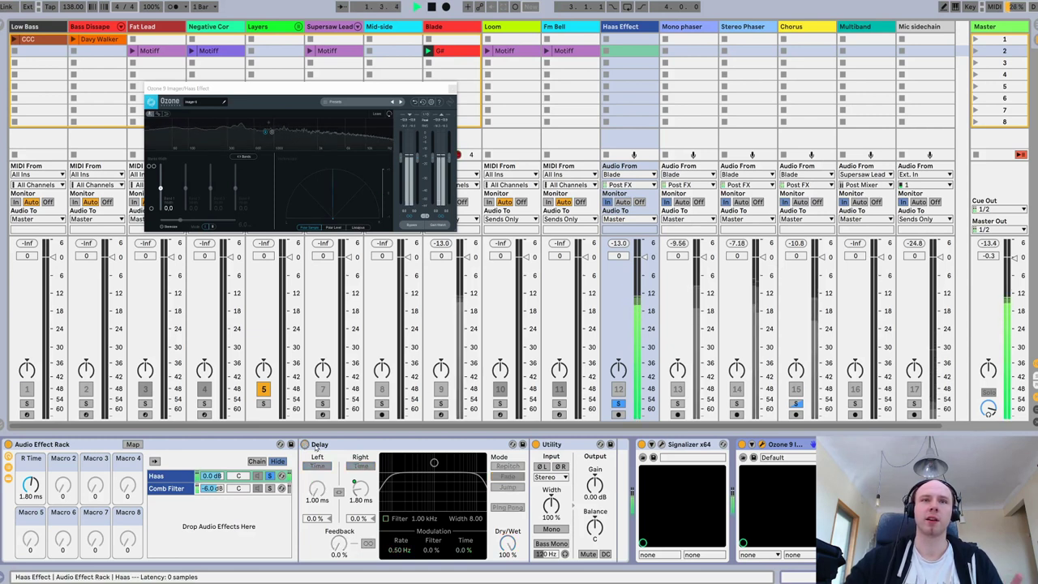
{"action": "left_click", "coordinate": [344, 447]}
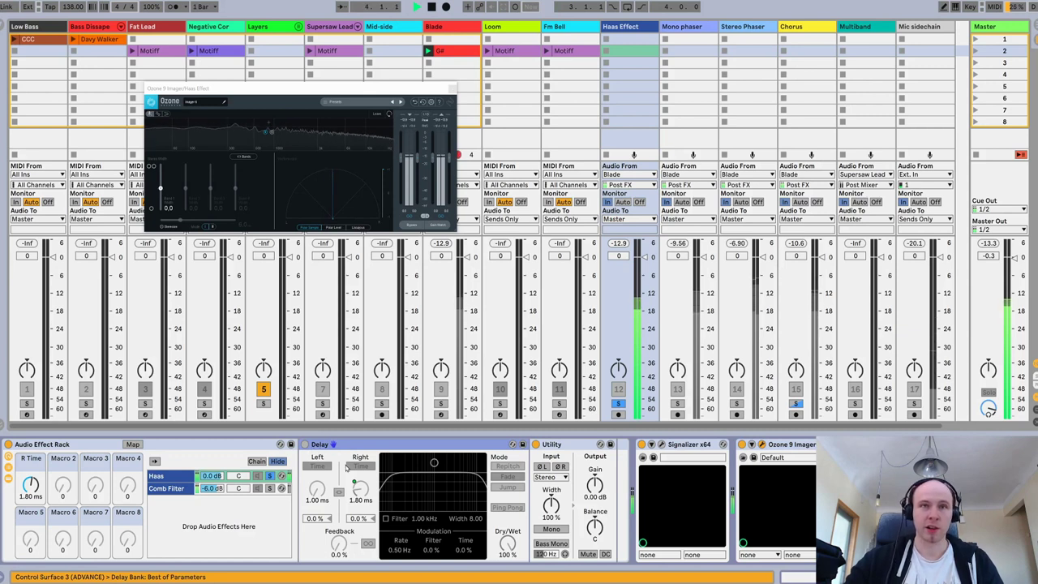
{"action": "left_click", "coordinate": [371, 508]}
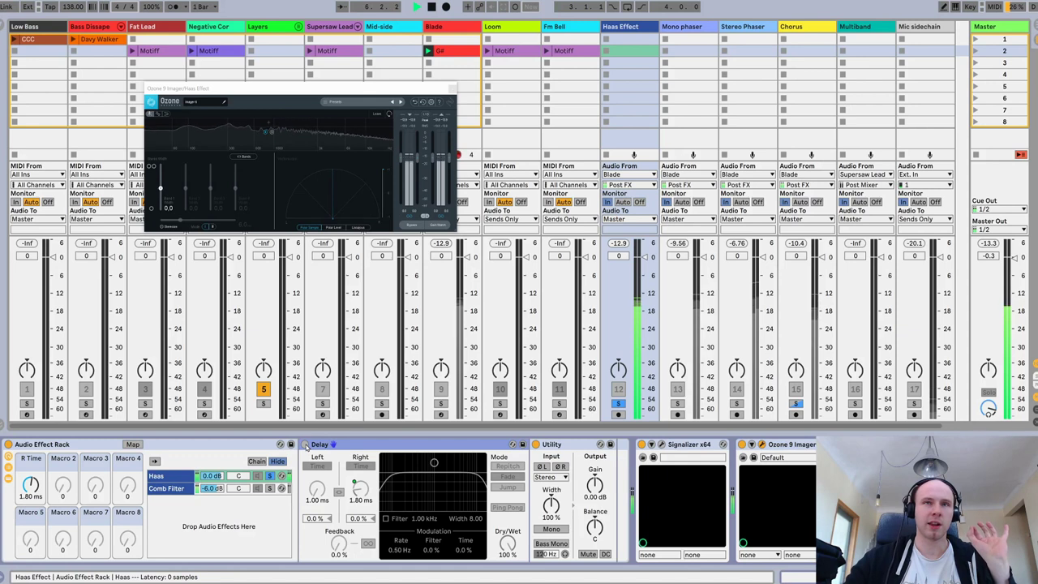
{"action": "left_click", "coordinate": [305, 445]}
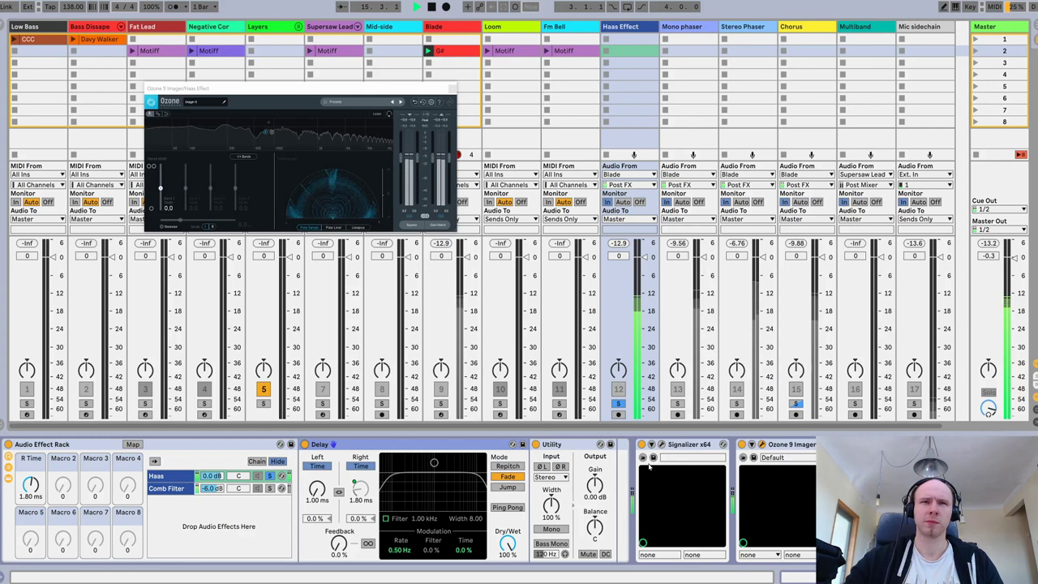
{"action": "key", "text": "space"}
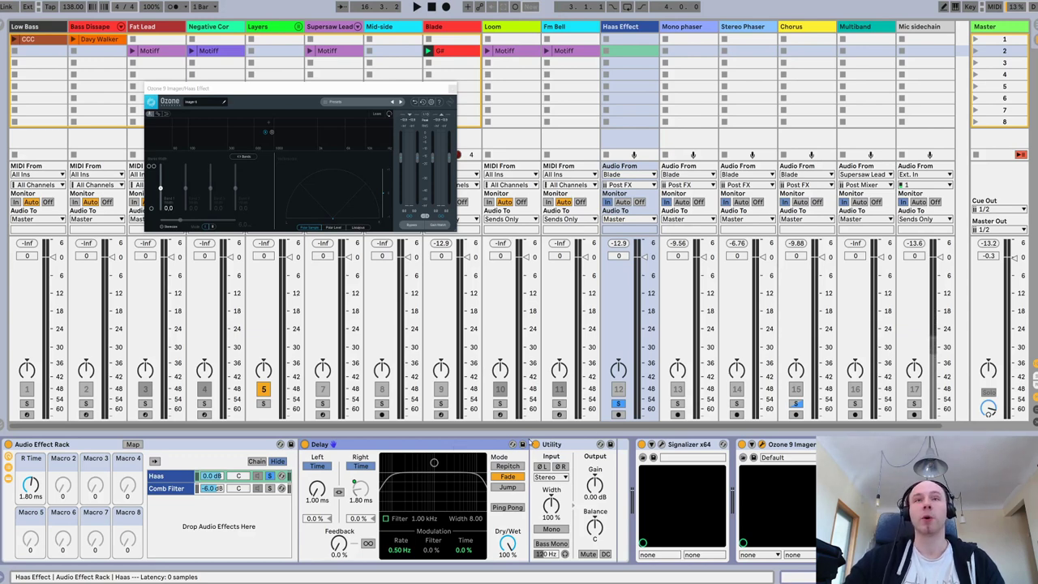
Step: Open Signalizer, start playback, and switch the Haas Effect Utility to Mono
{"action": "left_click", "coordinate": [662, 444]}
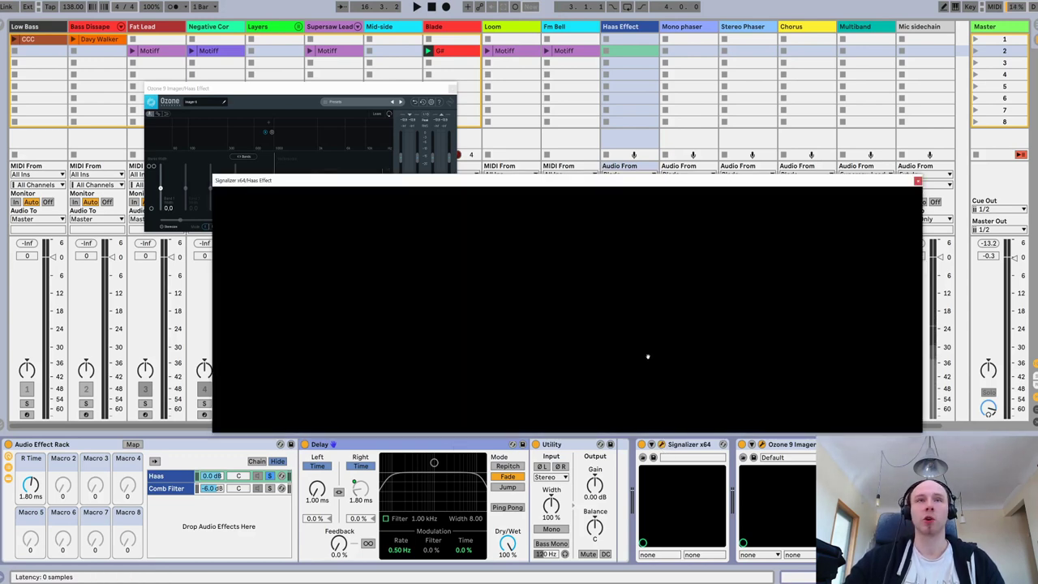
{"action": "key", "text": "space"}
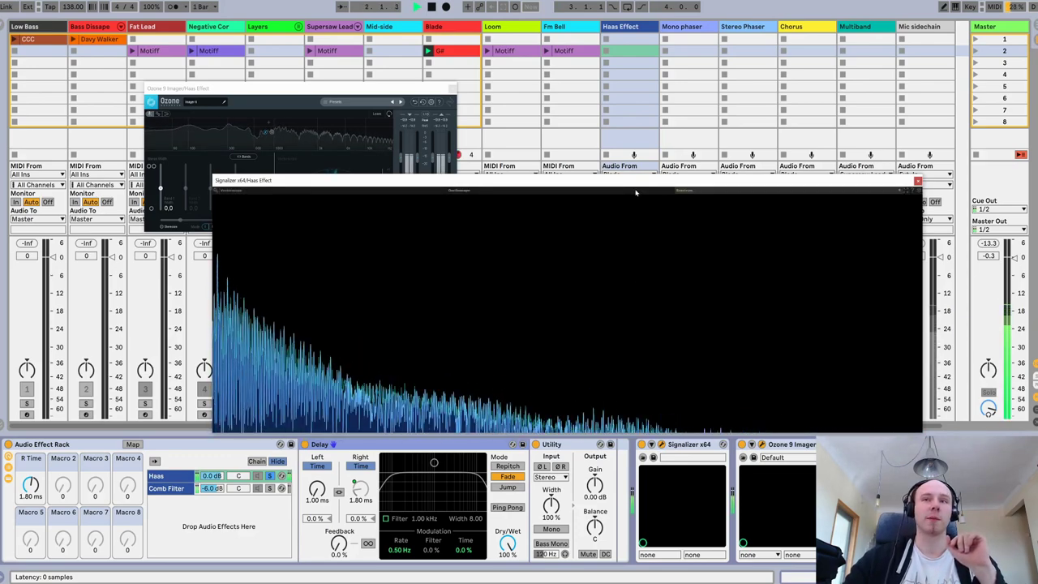
{"action": "left_click", "coordinate": [558, 531]}
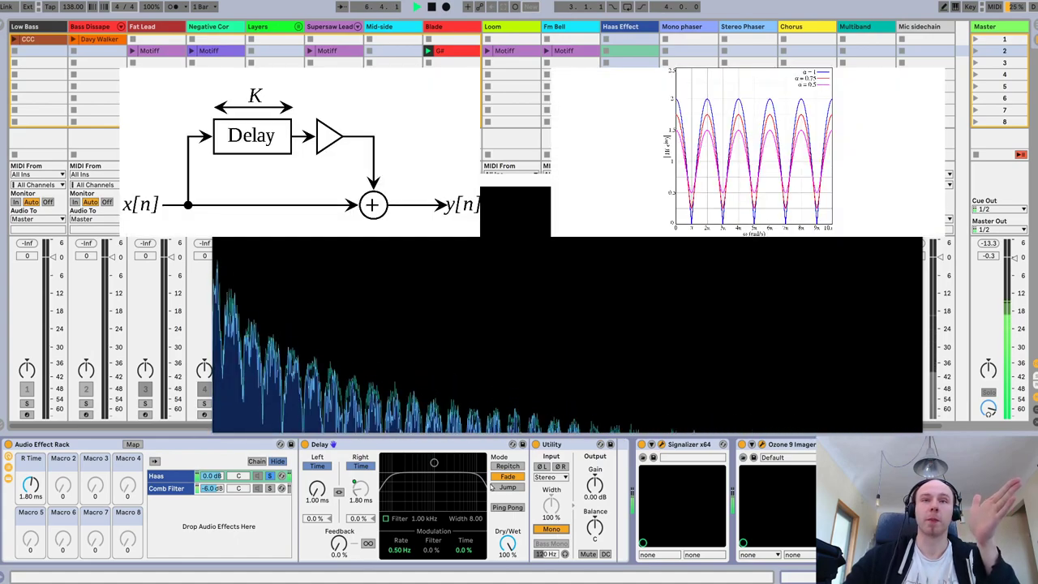
Step: Alternate soloing the Comb Filter and Haas chains, then return Utility to stereo and stop
{"action": "left_click", "coordinate": [270, 489]}
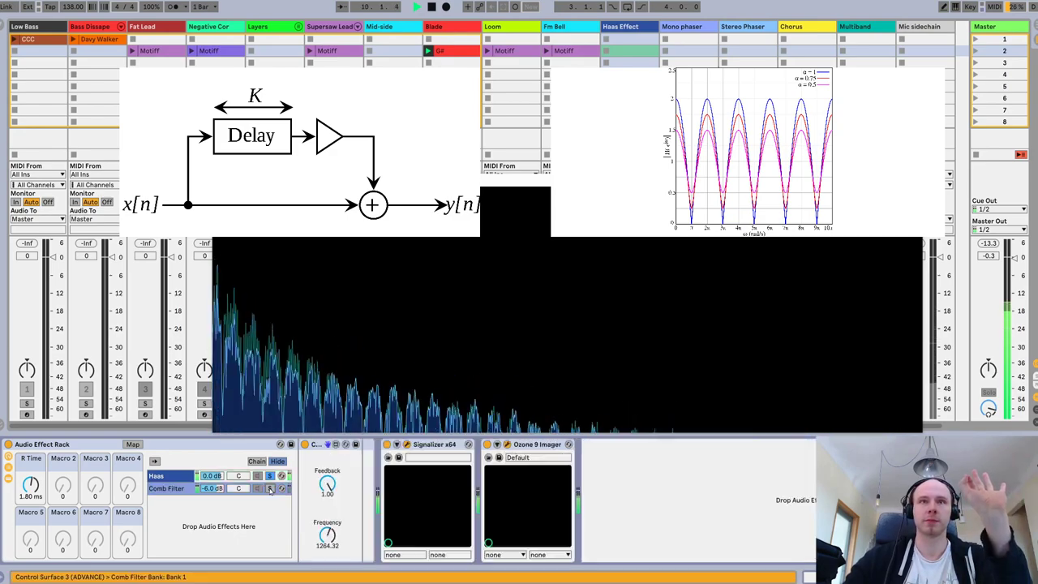
{"action": "left_click", "coordinate": [270, 476]}
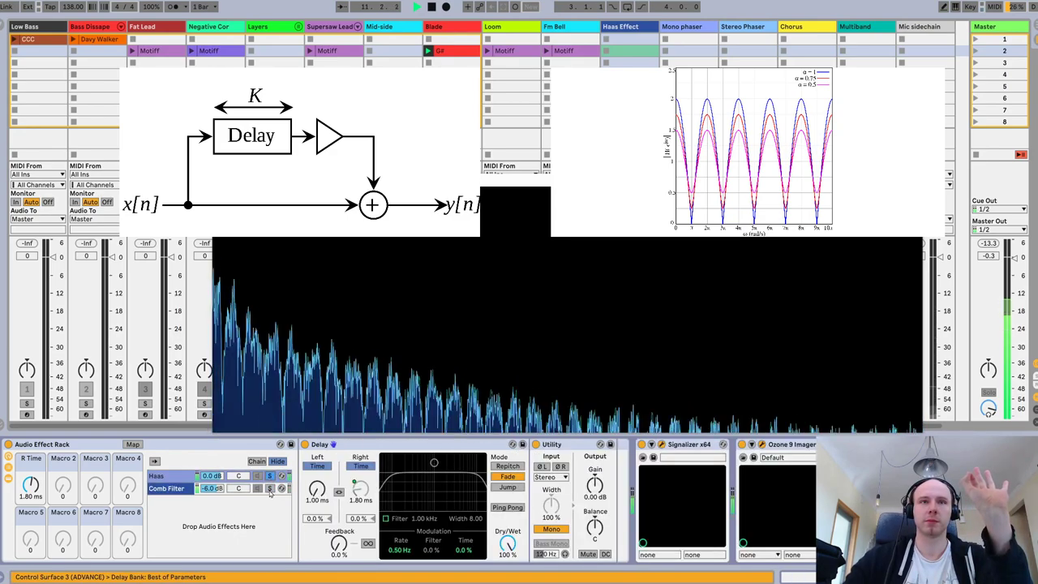
{"action": "left_click", "coordinate": [270, 488]}
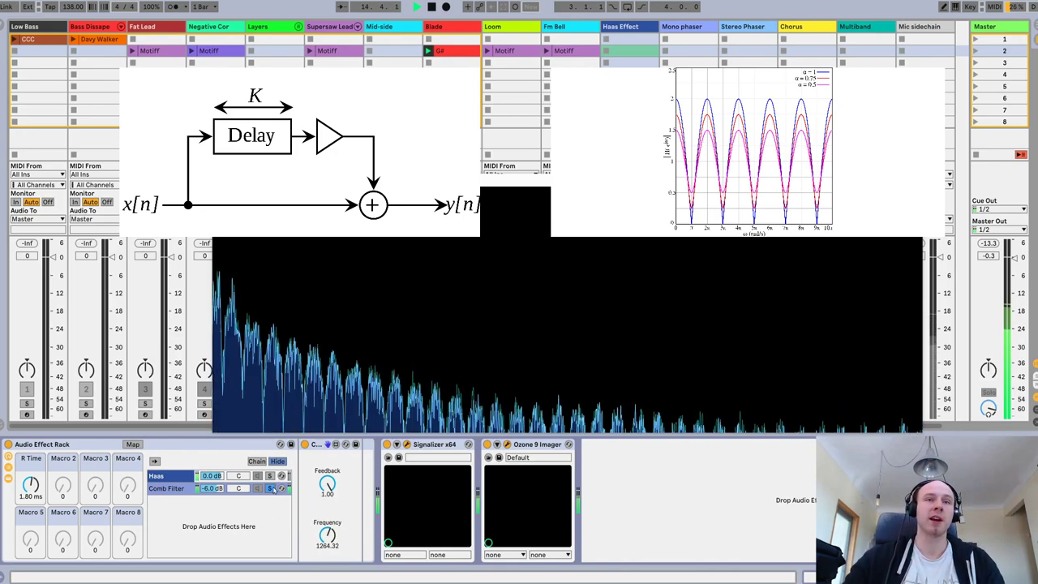
{"action": "left_click", "coordinate": [273, 476]}
{"action": "left_click", "coordinate": [273, 489]}
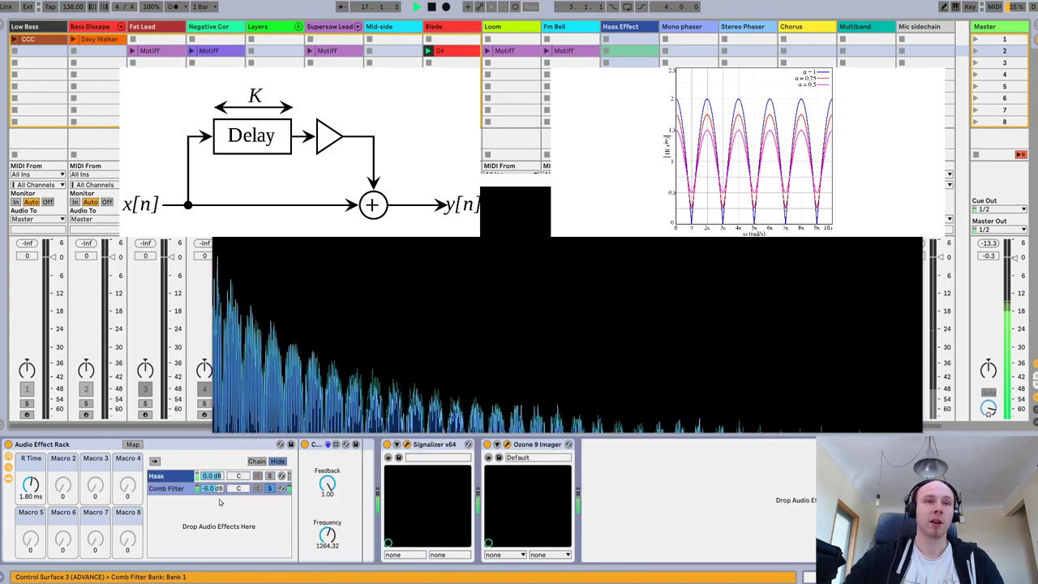
{"action": "left_click", "coordinate": [272, 478]}
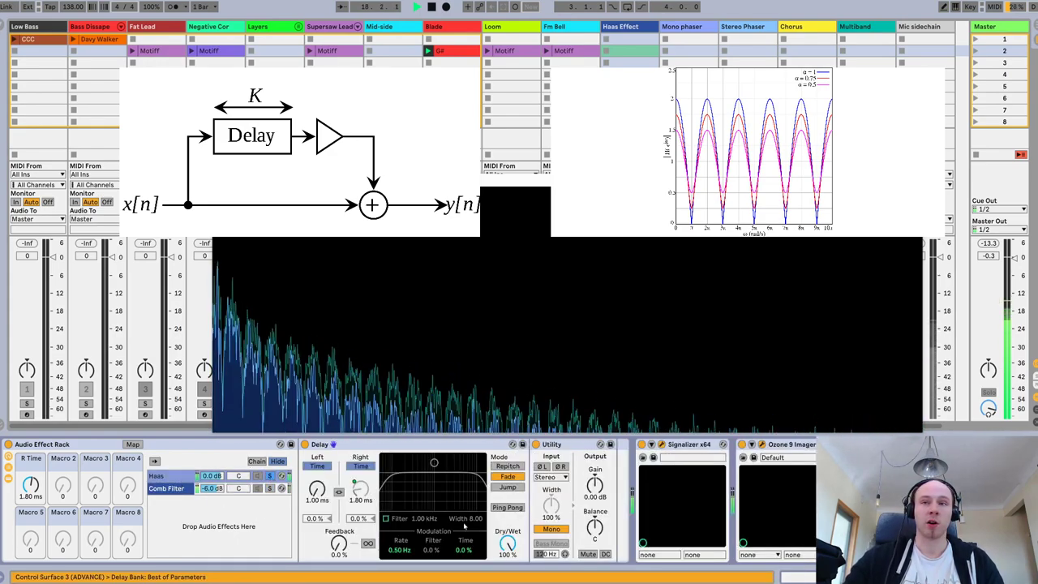
{"action": "left_click", "coordinate": [552, 530]}
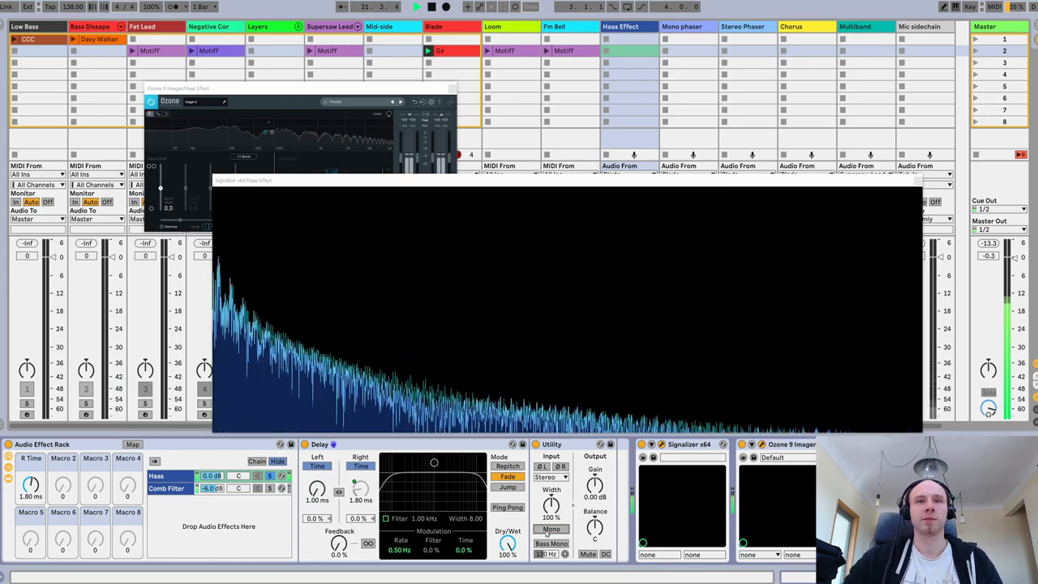
{"action": "key", "text": "space"}
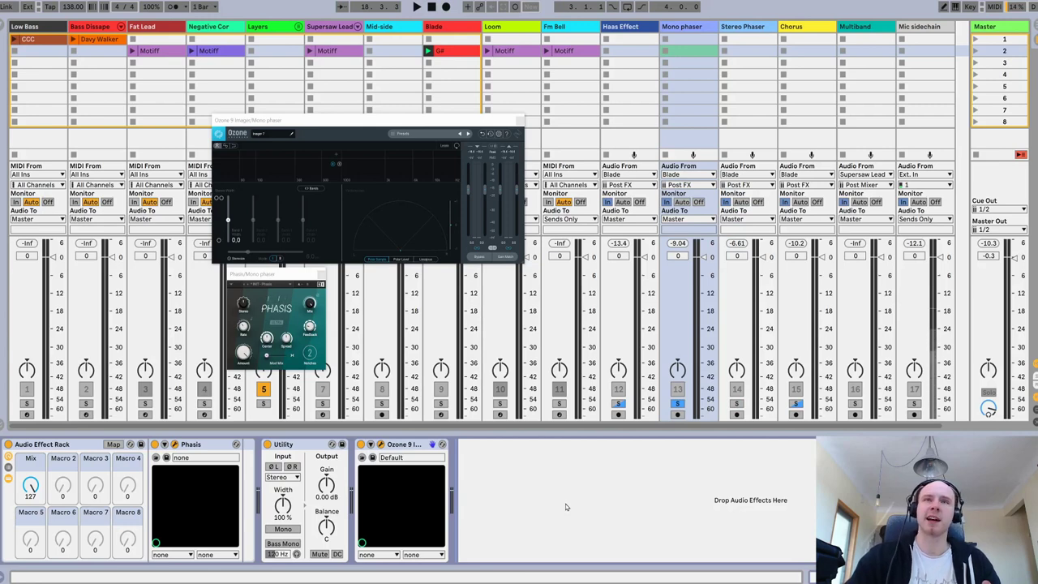
Step: Solo the Haas Effect track and start playback
{"action": "left_click", "coordinate": [635, 31]}
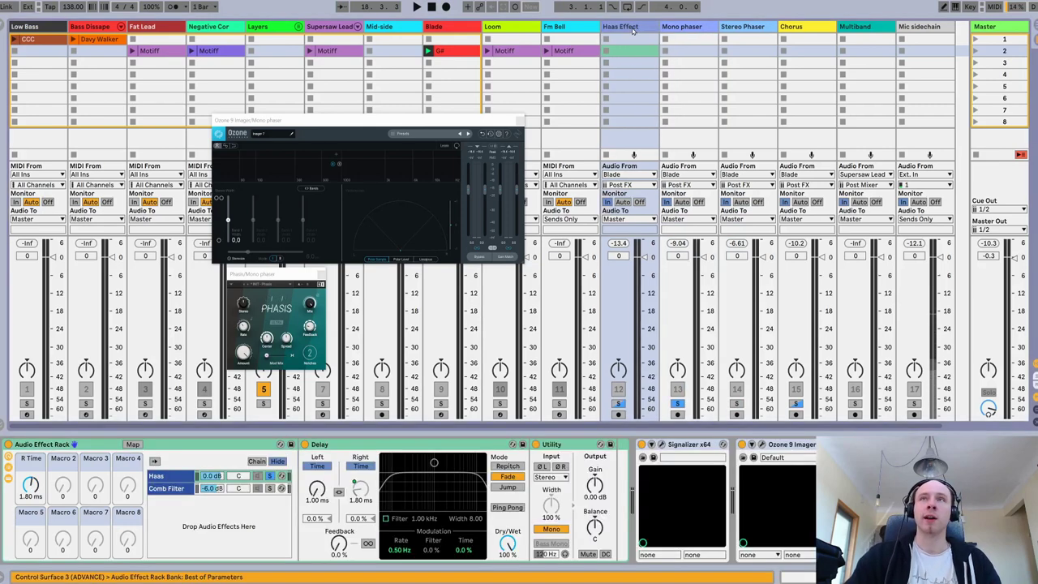
{"action": "left_click", "coordinate": [679, 27]}
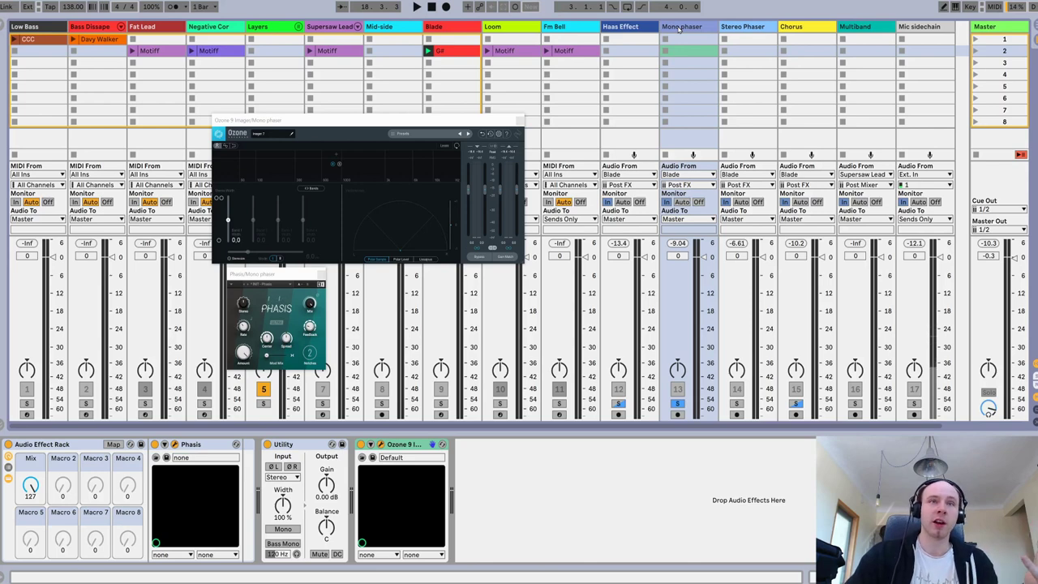
{"action": "left_click", "coordinate": [645, 27]}
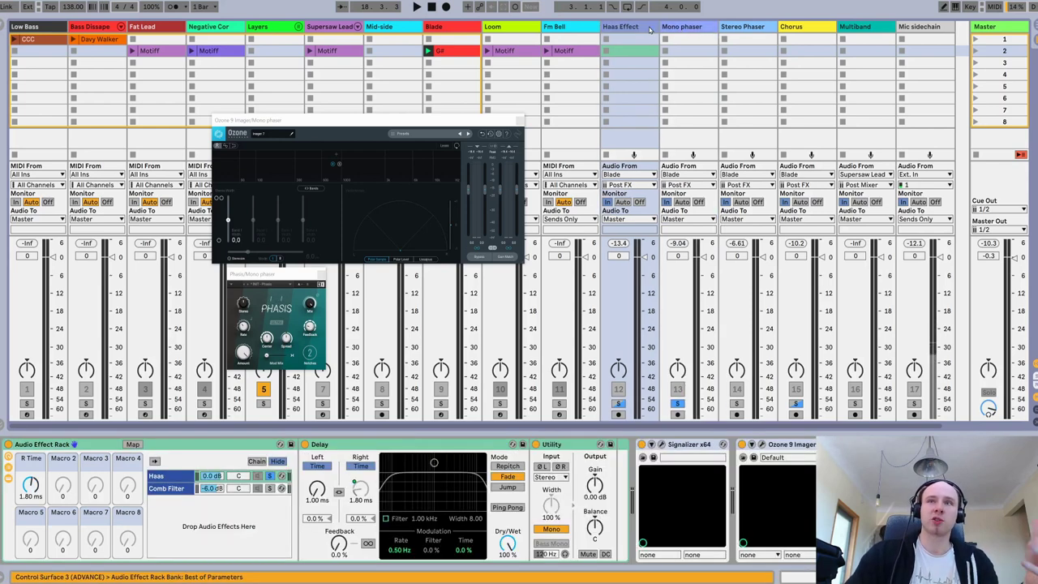
{"action": "left_click", "coordinate": [618, 403]}
{"action": "key", "text": "space"}
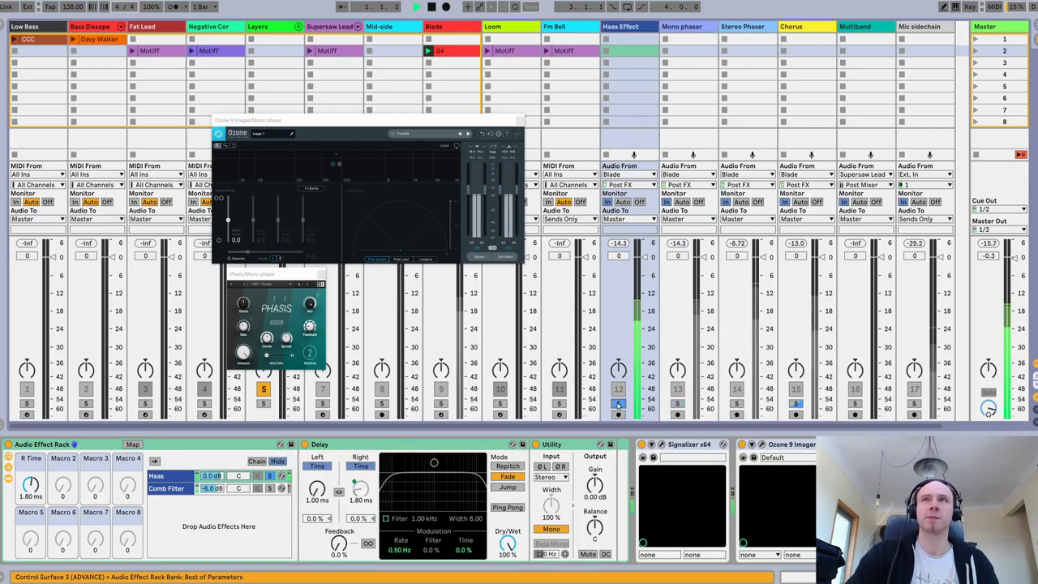
Step: Solo Mono phaser and toggle its Utility Mono repeatedly to compare, then stop
{"action": "left_click", "coordinate": [677, 403]}
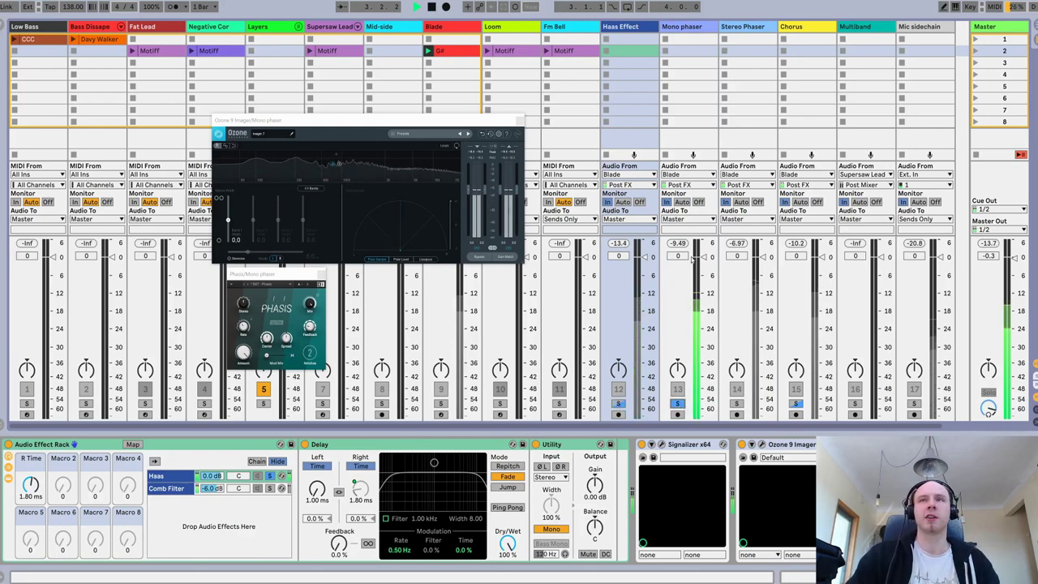
{"action": "left_click", "coordinate": [666, 26]}
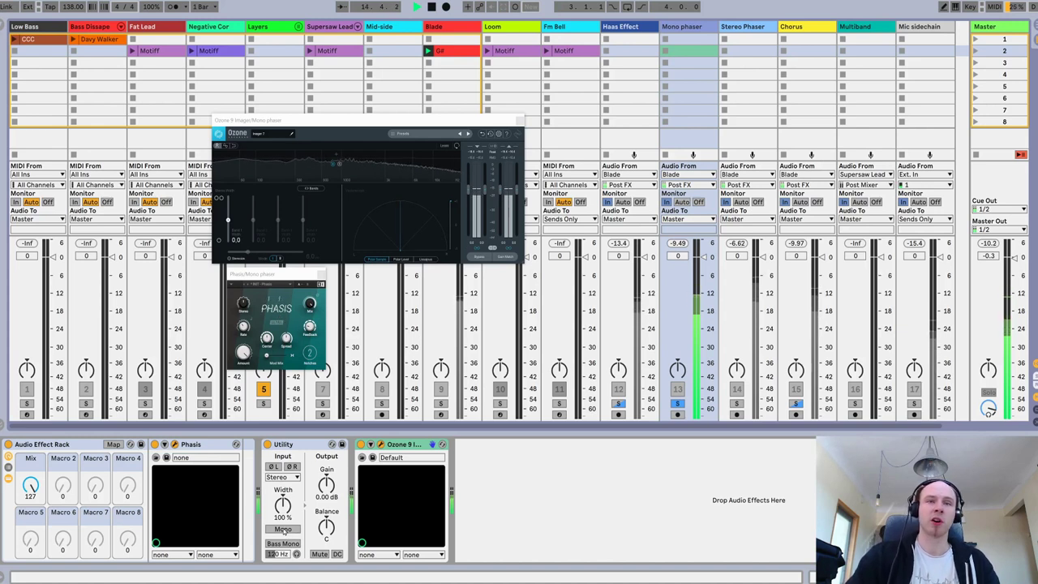
{"action": "left_click", "coordinate": [282, 528]}
{"action": "left_click", "coordinate": [282, 529]}
{"action": "left_click", "coordinate": [282, 529]}
{"action": "left_click", "coordinate": [282, 529]}
{"action": "left_click", "coordinate": [282, 529]}
{"action": "left_click", "coordinate": [282, 529]}
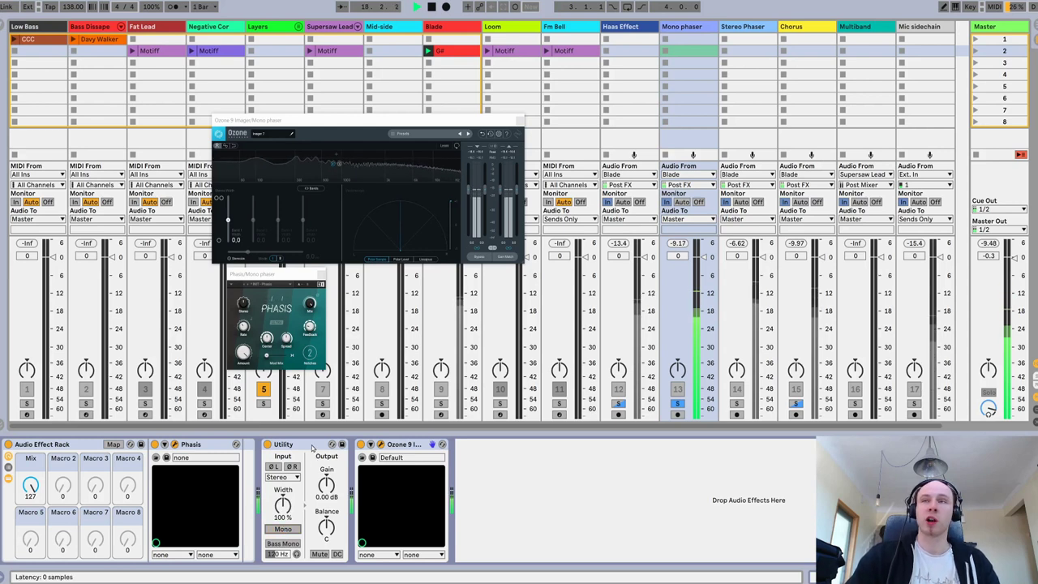
{"action": "key", "text": "space"}
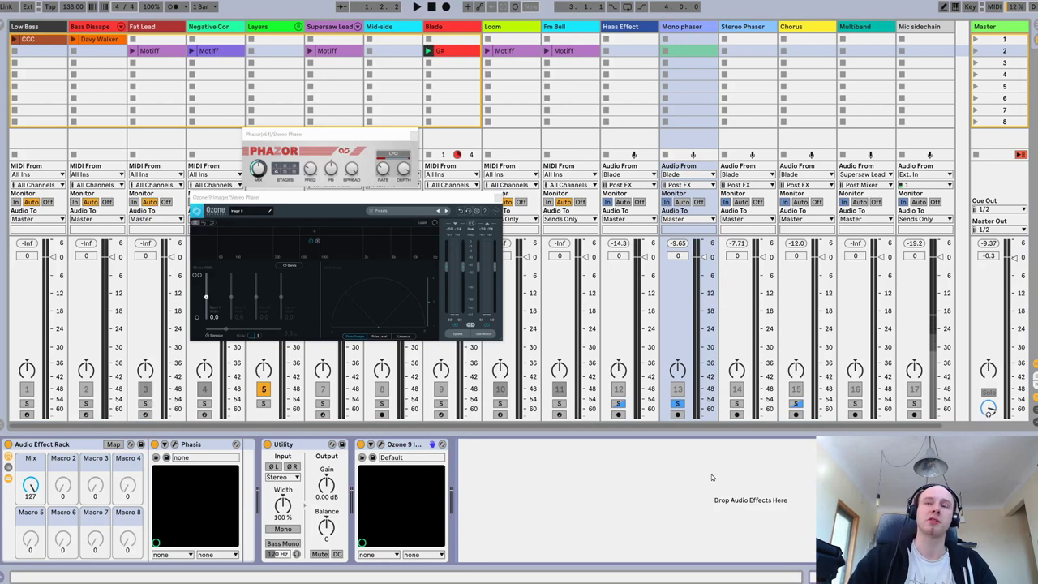
Step: Select and solo the Stereo Phaser track, stopping and restarting playback to hear it
{"action": "key", "text": "space"}
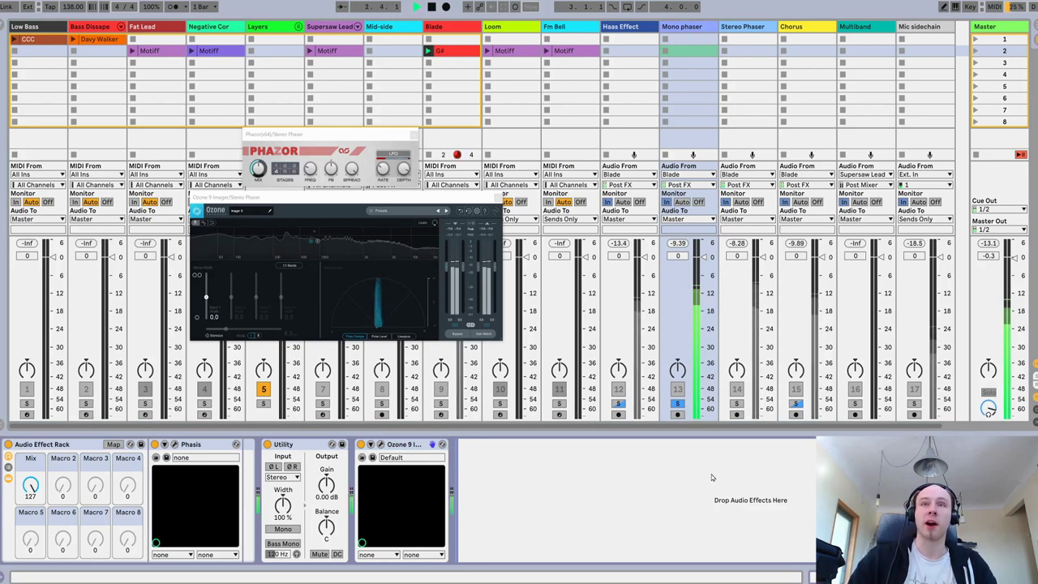
{"action": "left_click", "coordinate": [765, 391]}
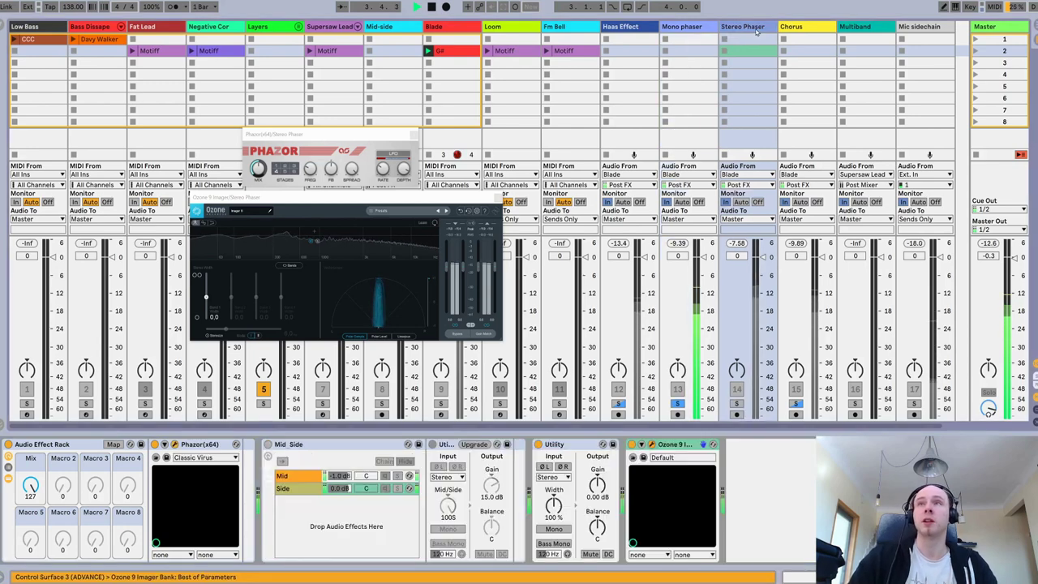
{"action": "left_click", "coordinate": [736, 403]}
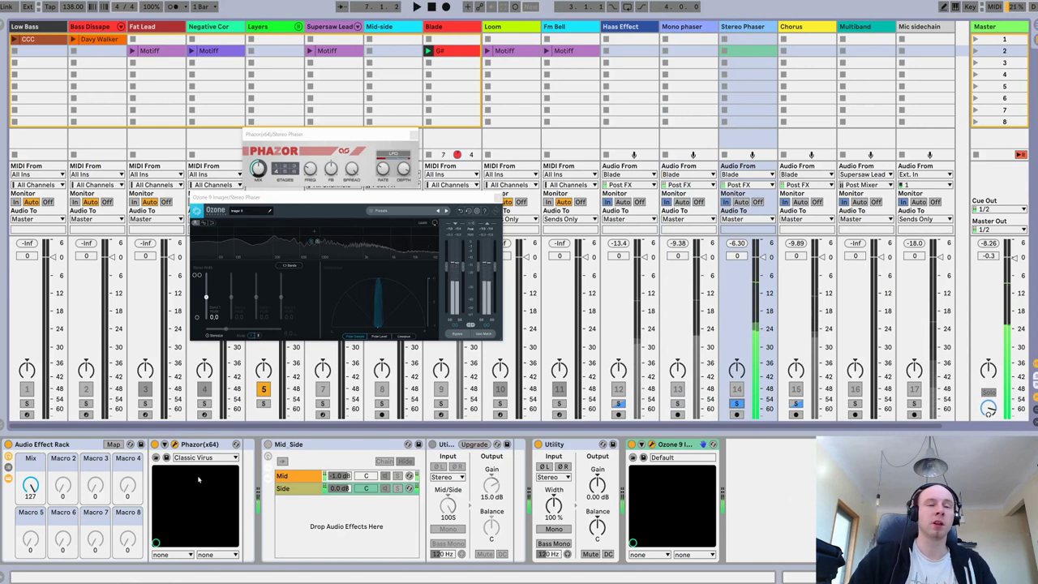
{"action": "key", "text": "space"}
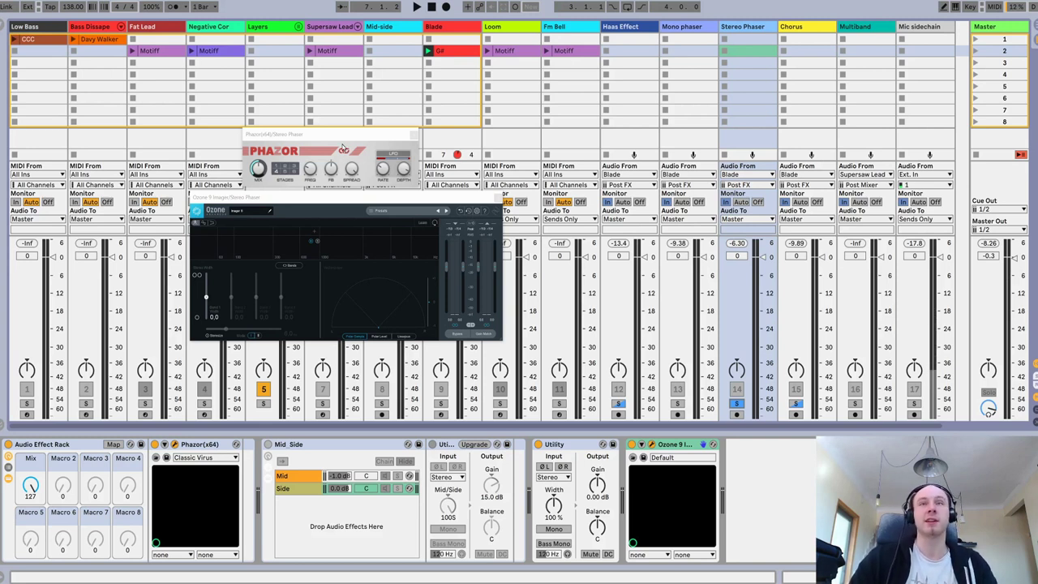
{"action": "key", "text": "space"}
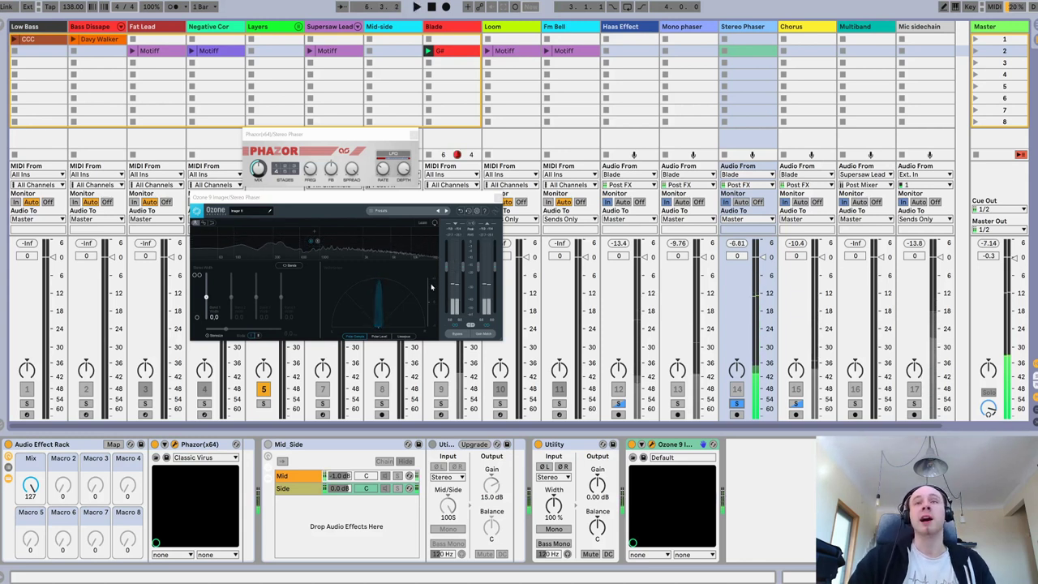
{"action": "key", "text": "space"}
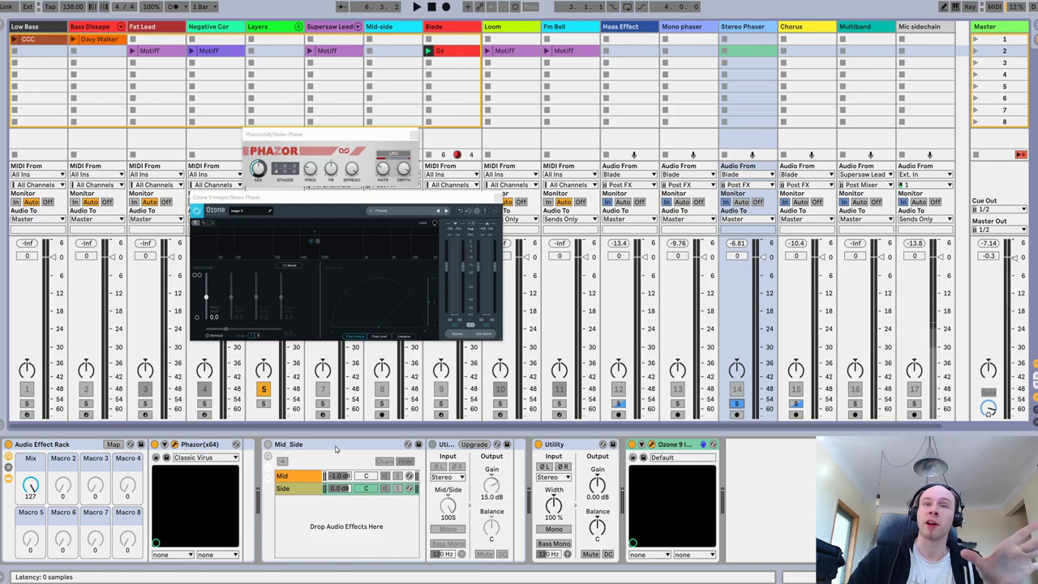
{"action": "left_click", "coordinate": [268, 445]}
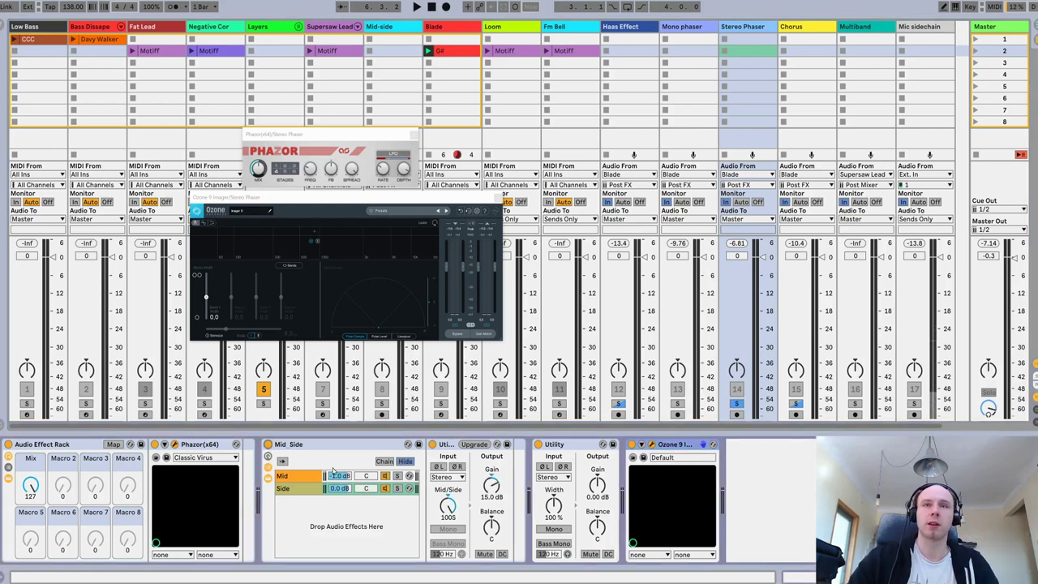
{"action": "key", "text": "space"}
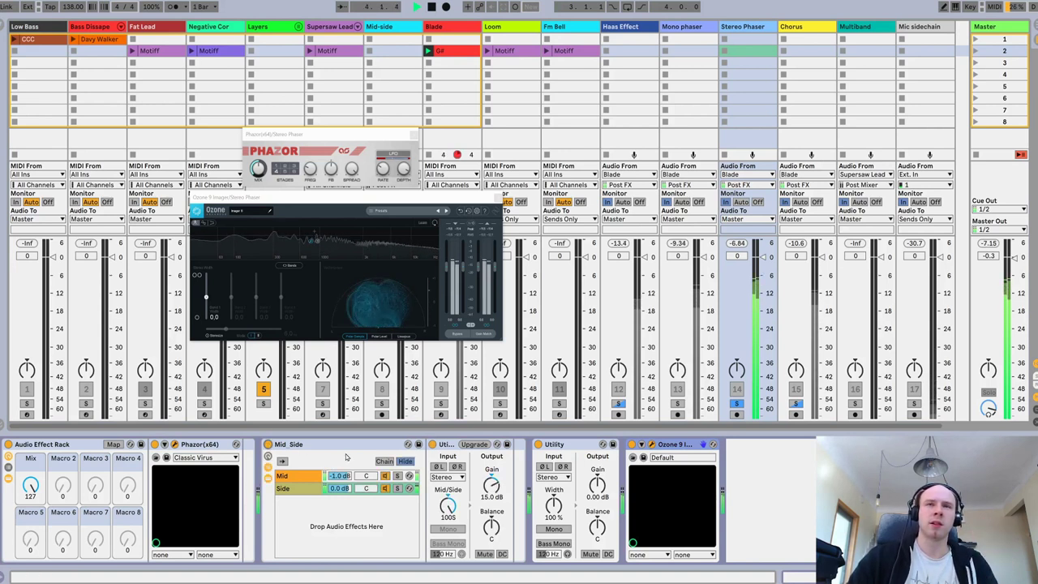
{"action": "key", "text": "space"}
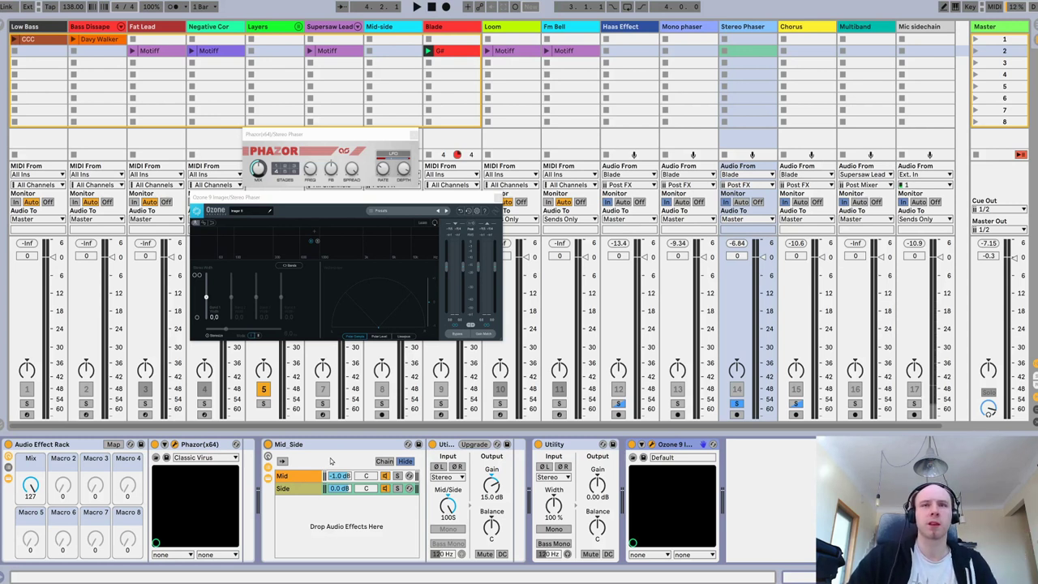
{"action": "key", "text": "space"}
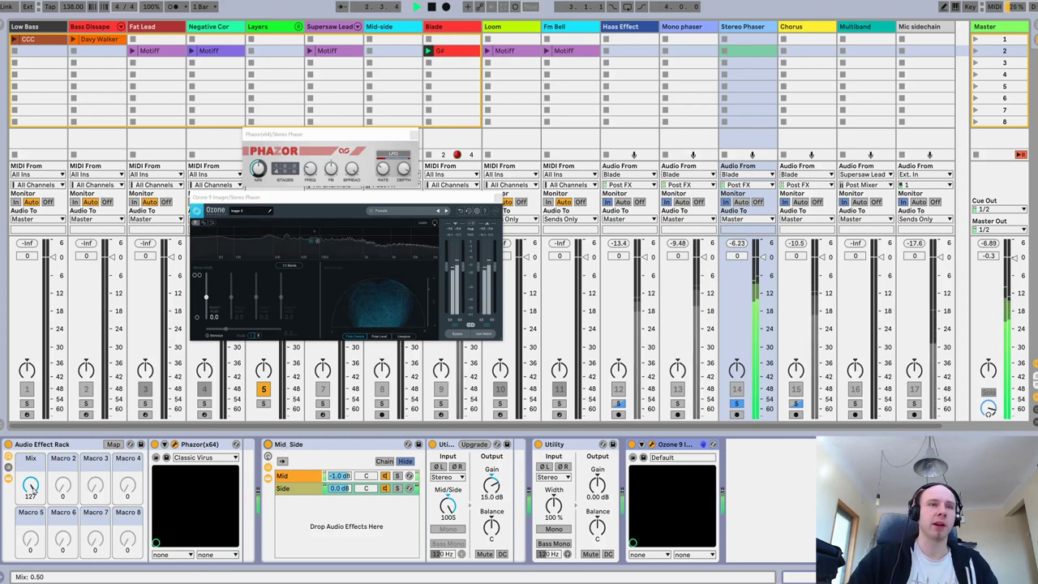
Step: Turn the Stereo Phaser rack's Mix macro from 127 to 0, then select the Chorus track
{"action": "left_click_drag", "start_coordinate": [30, 487], "coordinate": [31, 490]}
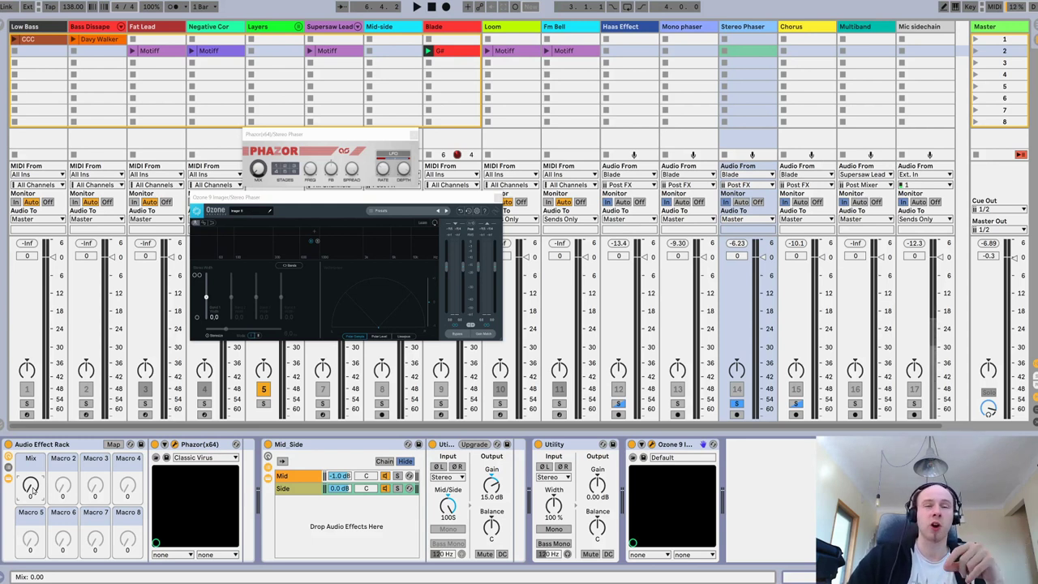
{"action": "key", "text": "Right"}
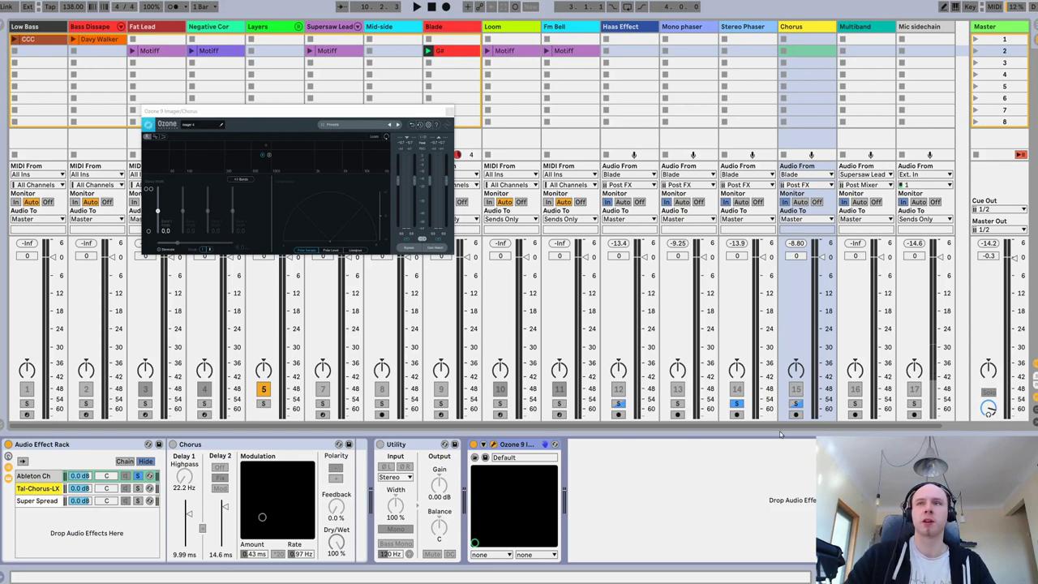
Step: Solo the Chorus track and play it with the Chorus effect switched on
{"action": "left_click", "coordinate": [797, 403]}
{"action": "key", "text": "space"}
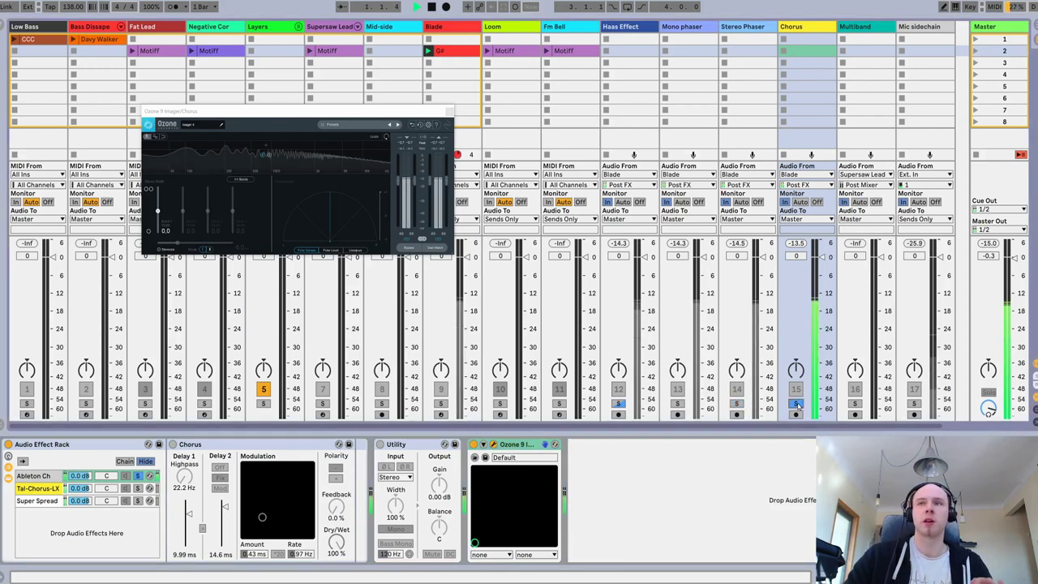
{"action": "left_click", "coordinate": [173, 445]}
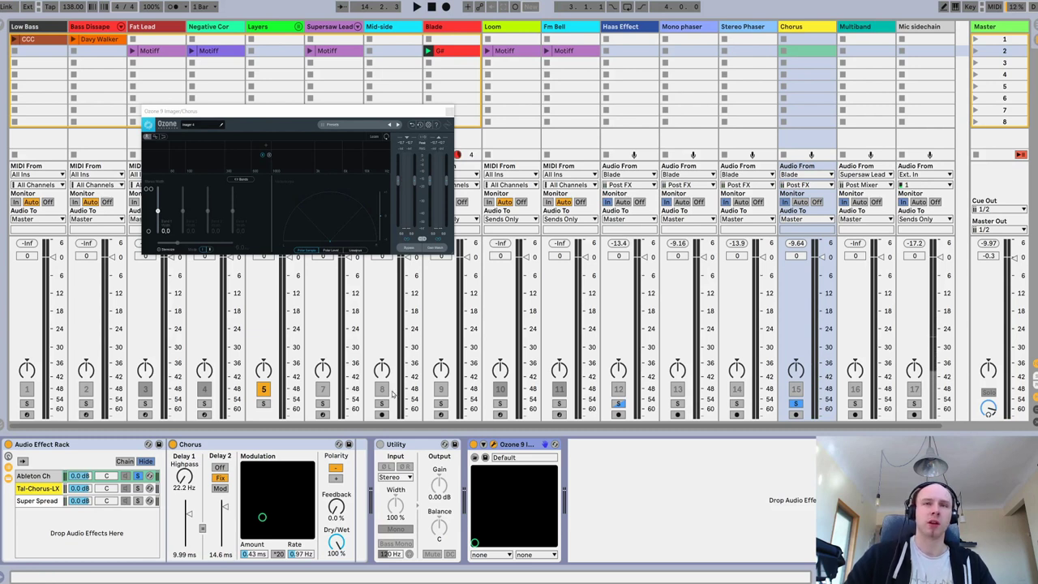
Step: Enable the mono-summing Utility, compare it bypassed and active, then stop playback
{"action": "key", "text": "space"}
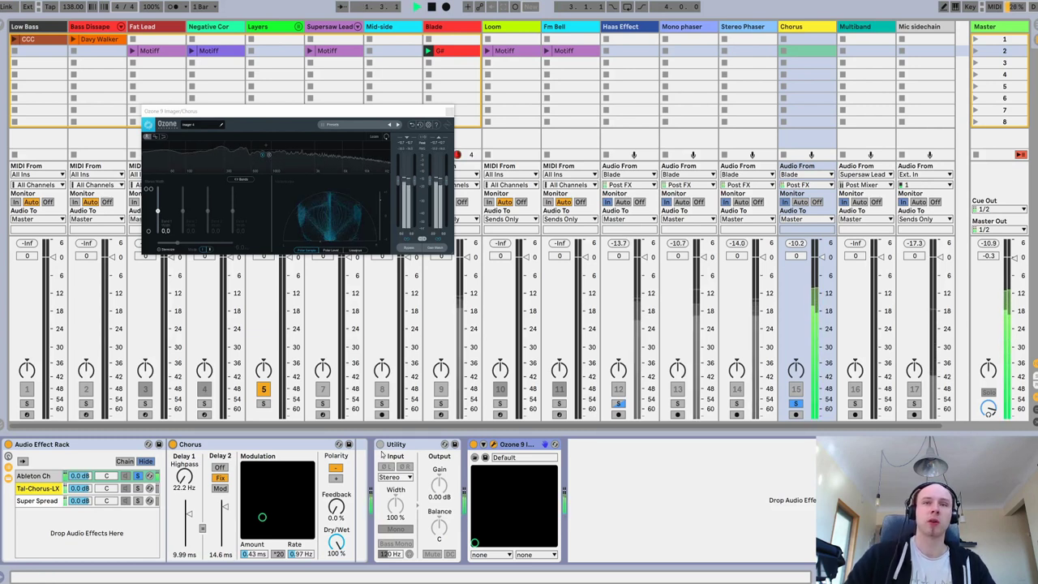
{"action": "left_click", "coordinate": [379, 445]}
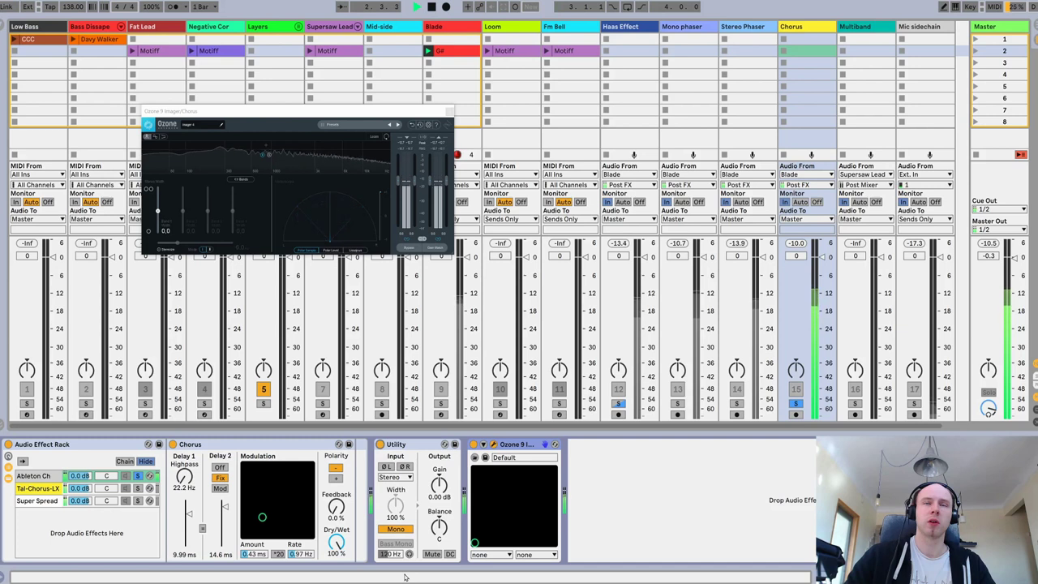
{"action": "left_click", "coordinate": [380, 445]}
{"action": "left_click", "coordinate": [380, 444]}
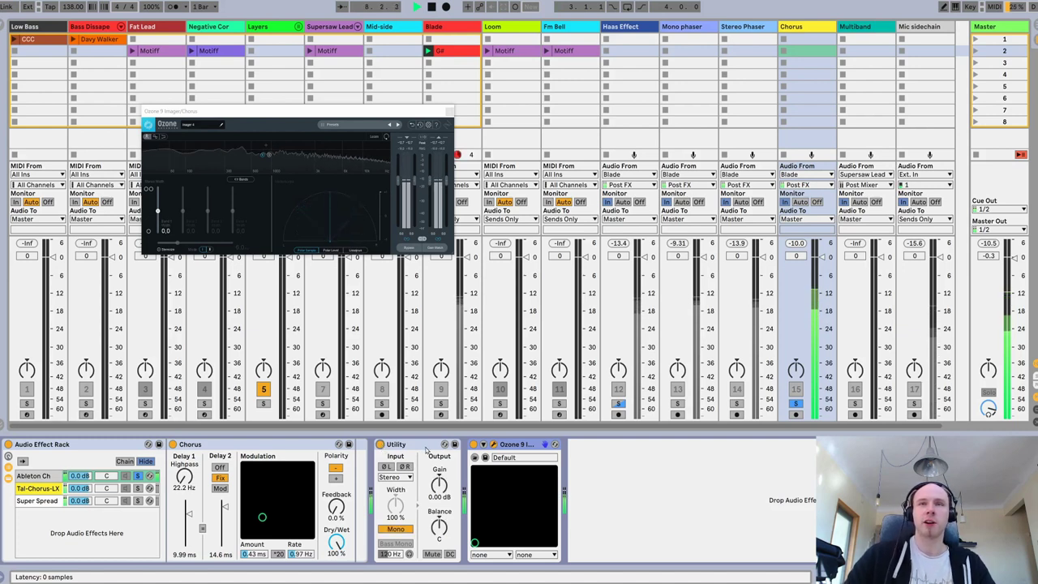
{"action": "key", "text": "space"}
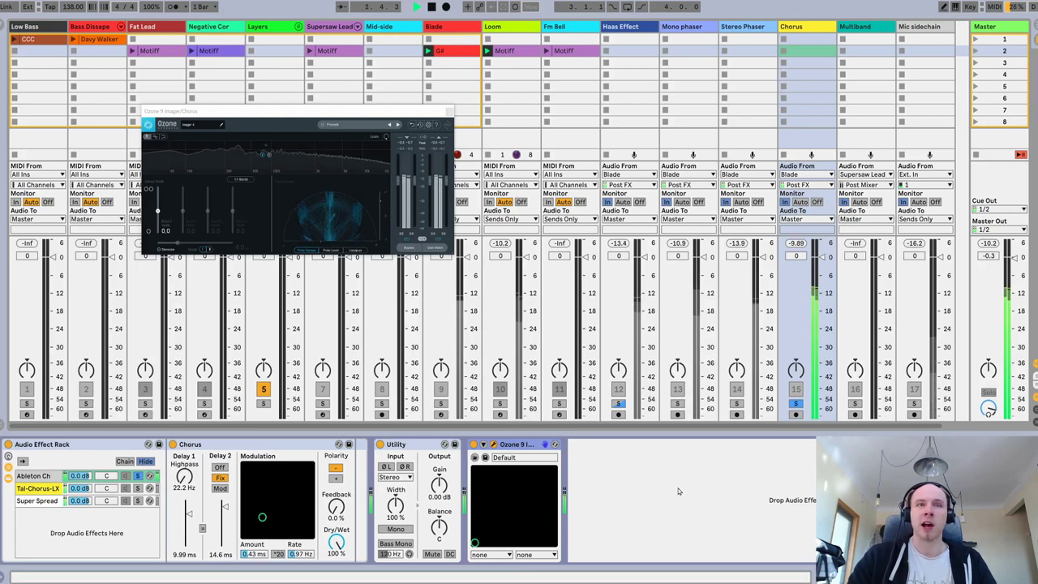
Step: Open the TAL-Chorus-LX and Super Spread plugin windows from their rack chains and audition them
{"action": "left_click", "coordinate": [138, 488]}
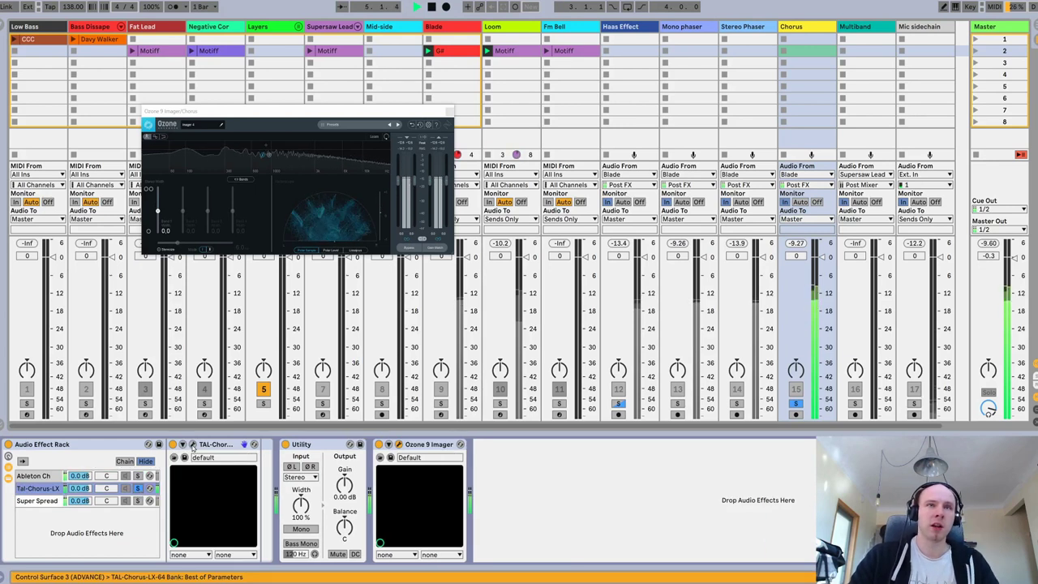
{"action": "left_click", "coordinate": [192, 445]}
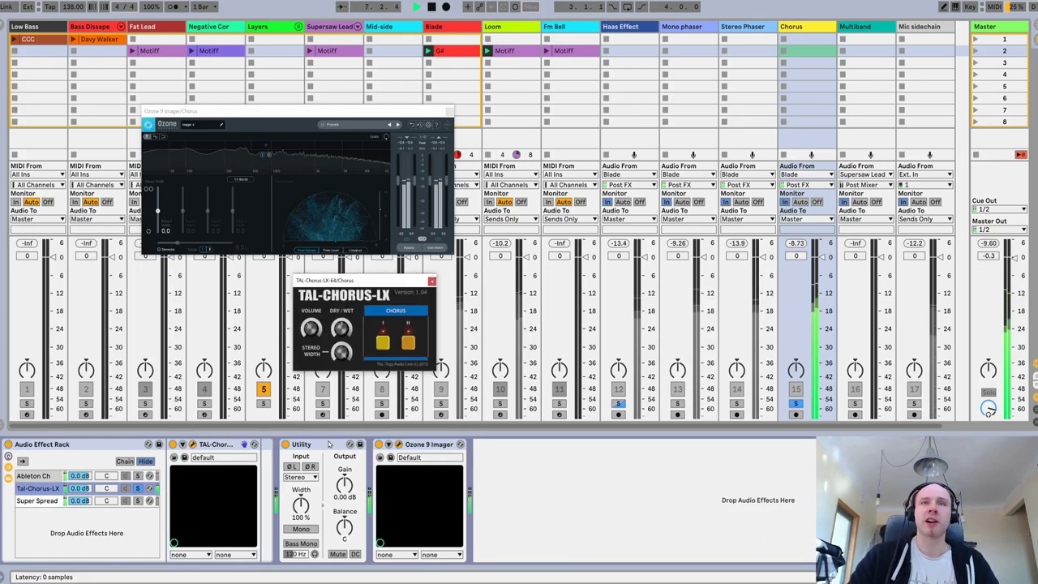
{"action": "key", "text": "space"}
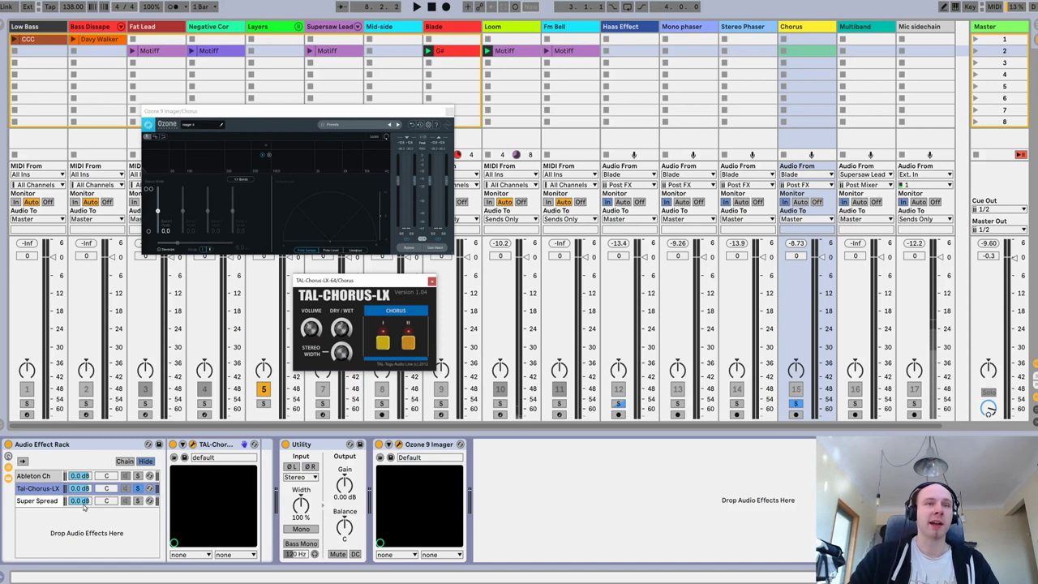
{"action": "left_click", "coordinate": [56, 502]}
{"action": "left_click", "coordinate": [192, 446]}
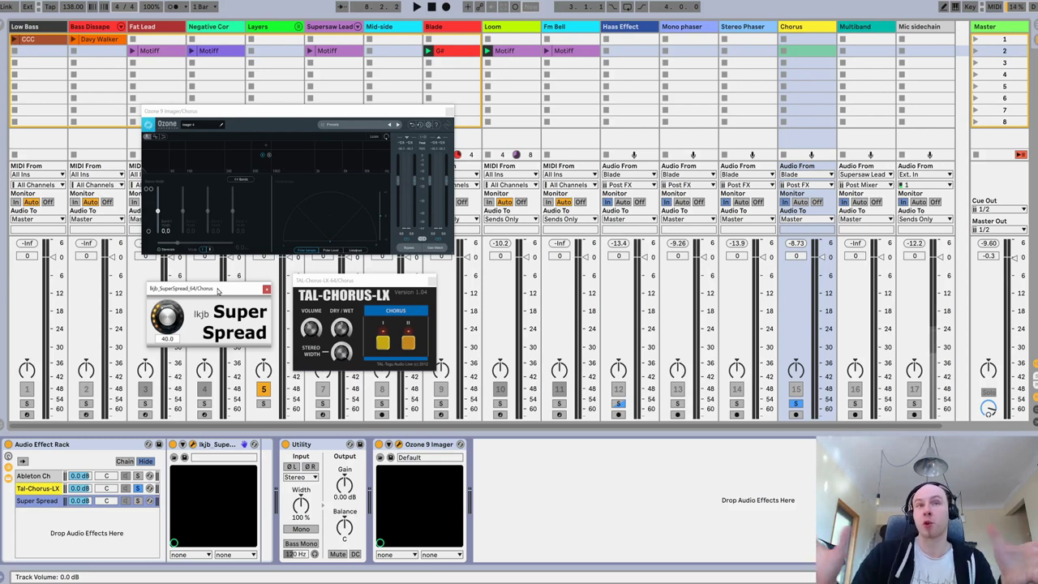
{"action": "key", "text": "space"}
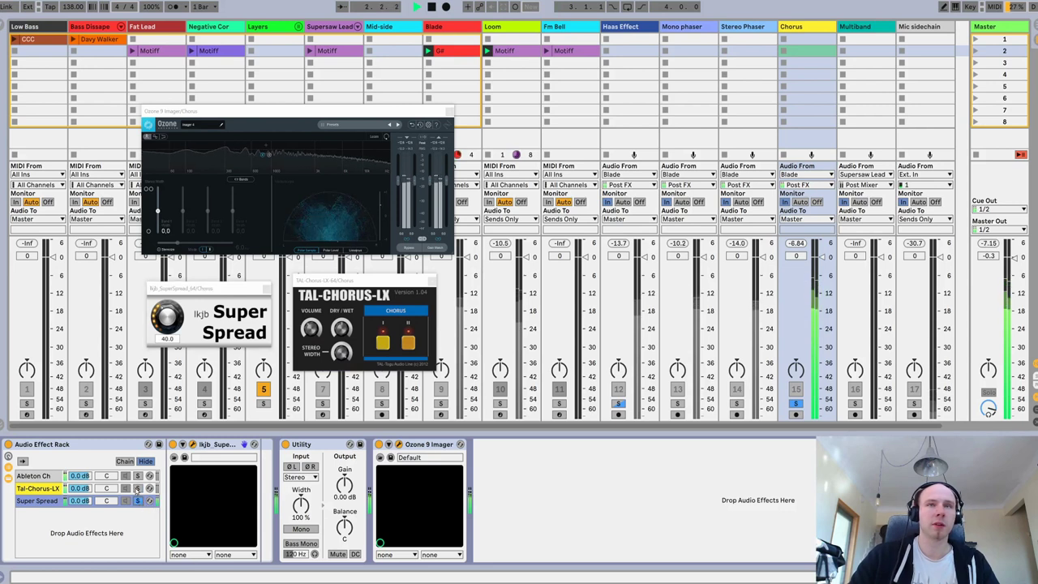
{"action": "left_click", "coordinate": [137, 489]}
{"action": "left_click", "coordinate": [129, 502]}
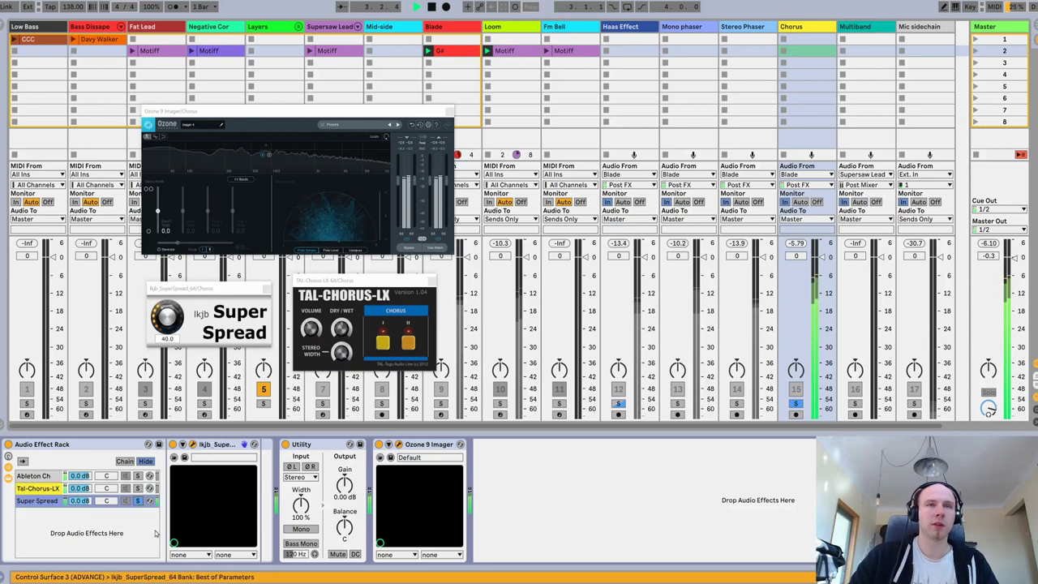
{"action": "key", "text": "space"}
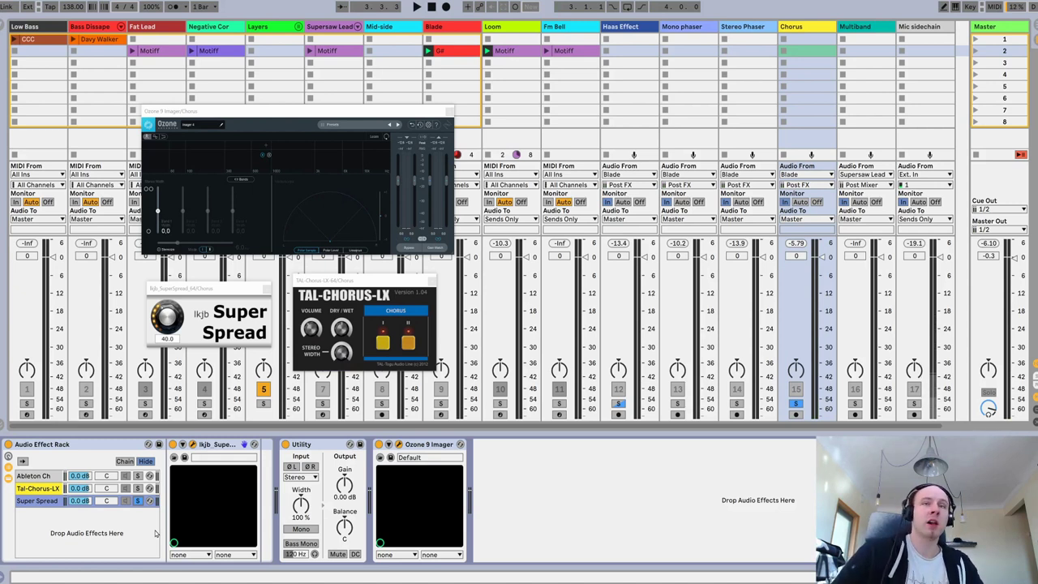
Step: Play and toggle the Utility between mono and stereo, leaving it on Mono with Tal-Chorus-LX selected
{"action": "key", "text": "space"}
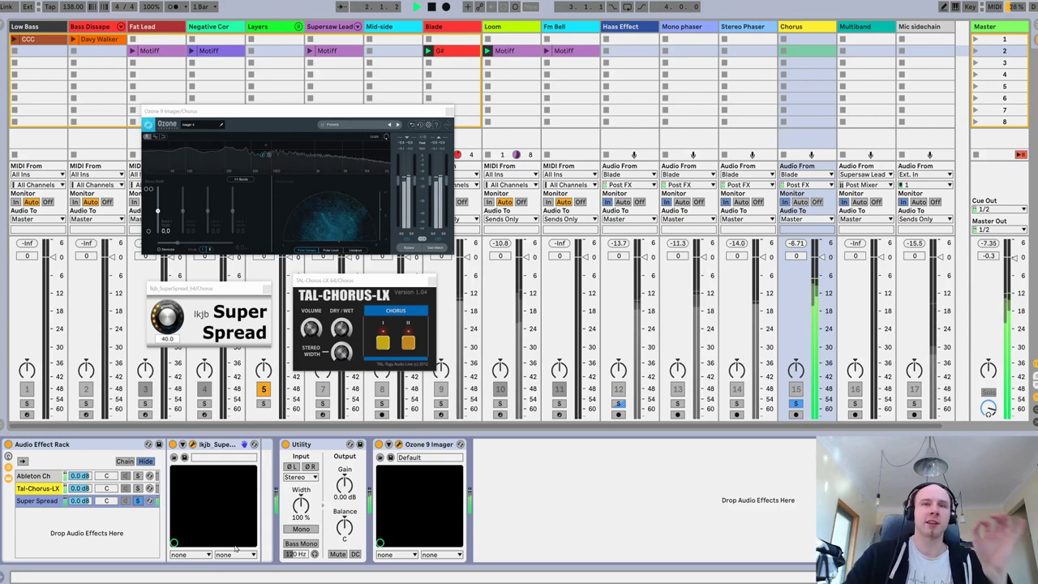
{"action": "left_click", "coordinate": [302, 529]}
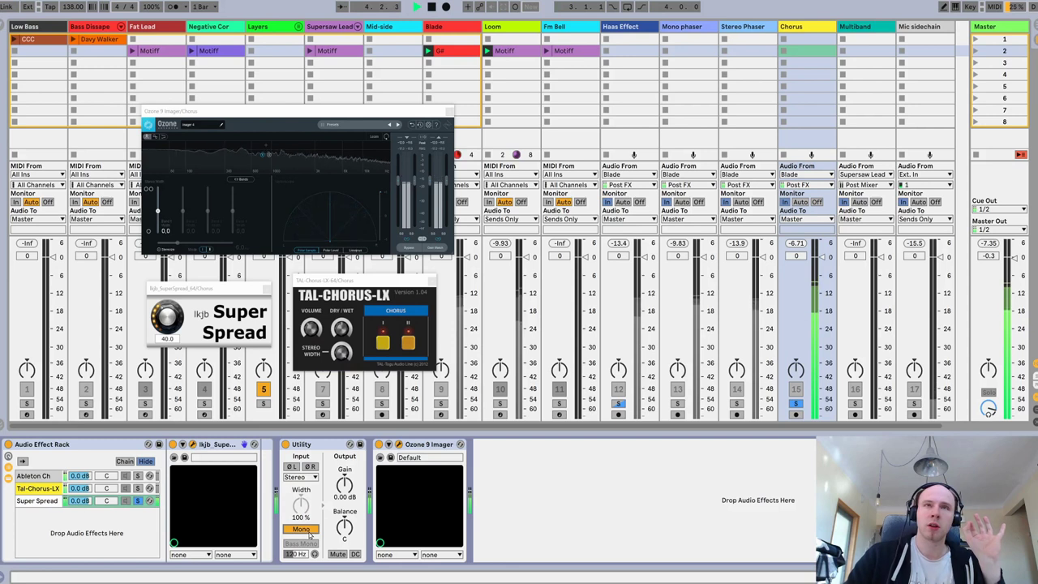
{"action": "left_click", "coordinate": [309, 534]}
{"action": "left_click", "coordinate": [308, 532]}
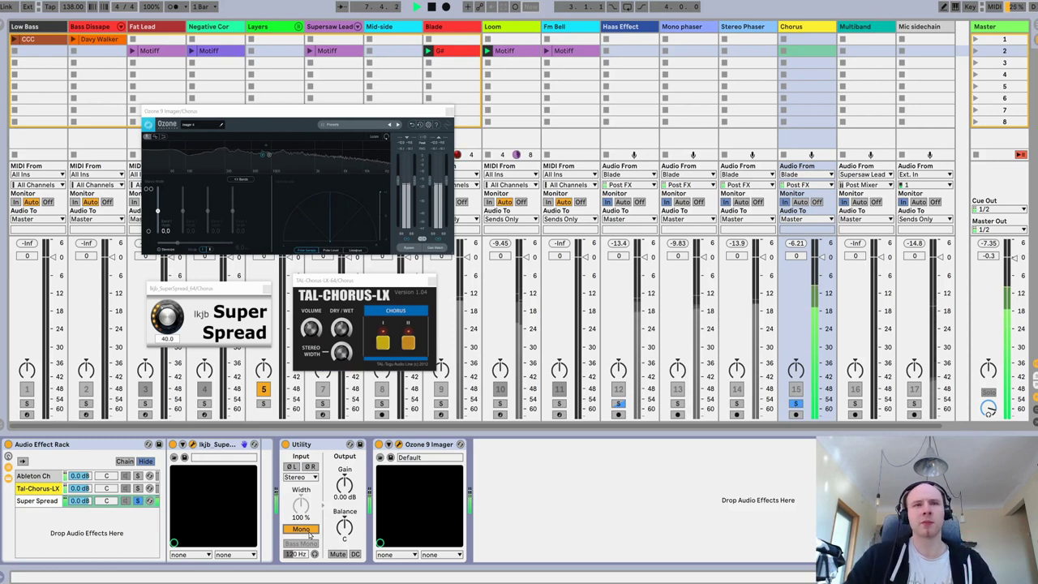
{"action": "key", "text": "Up"}
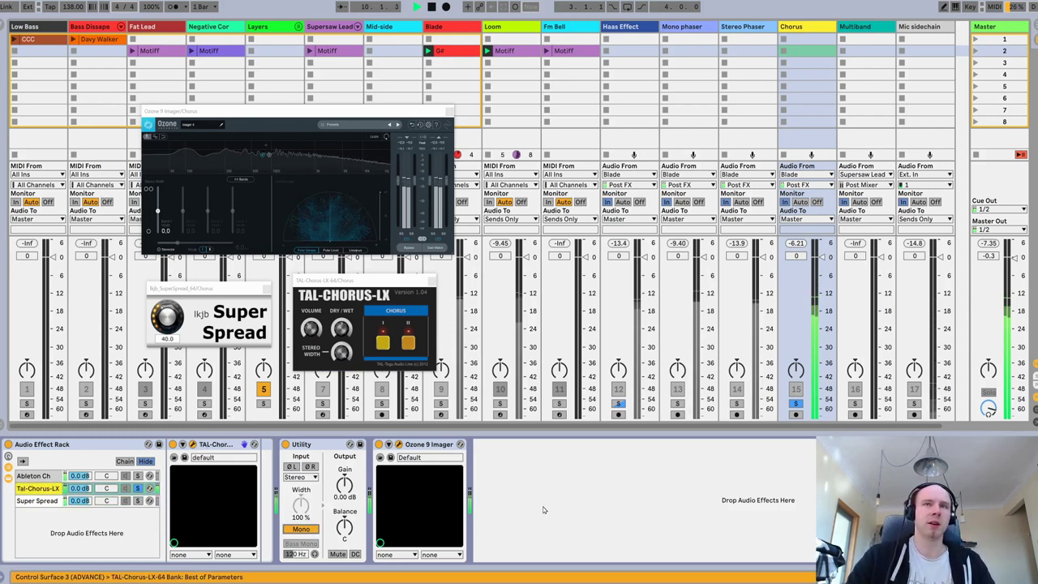
{"action": "key", "text": "space"}
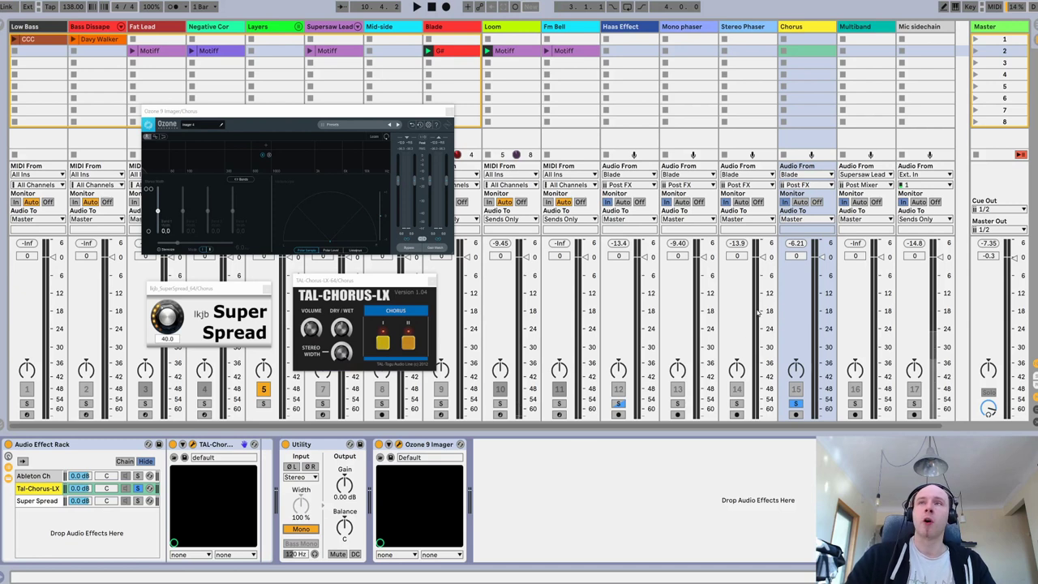
Step: Feed the Chorus track's input from the Loom track and show the Ableton Chorus chain
{"action": "left_click", "coordinate": [807, 176]}
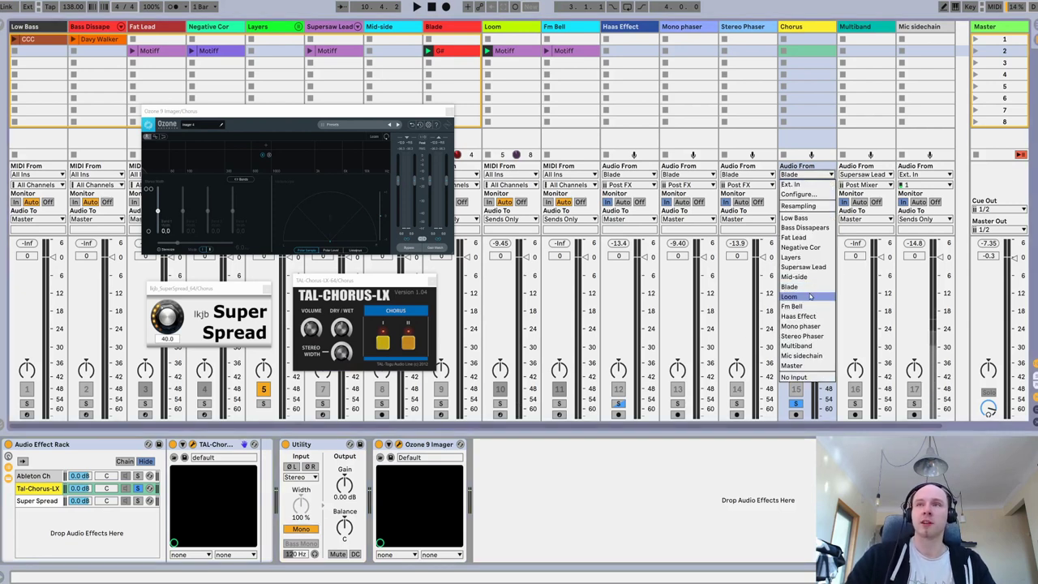
{"action": "left_click", "coordinate": [807, 196]}
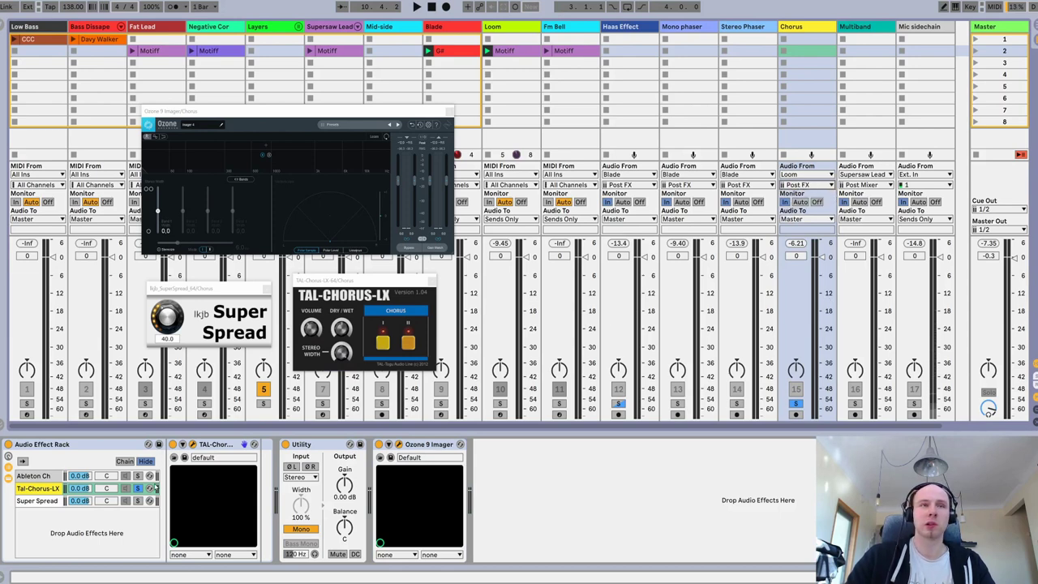
{"action": "left_click", "coordinate": [138, 480]}
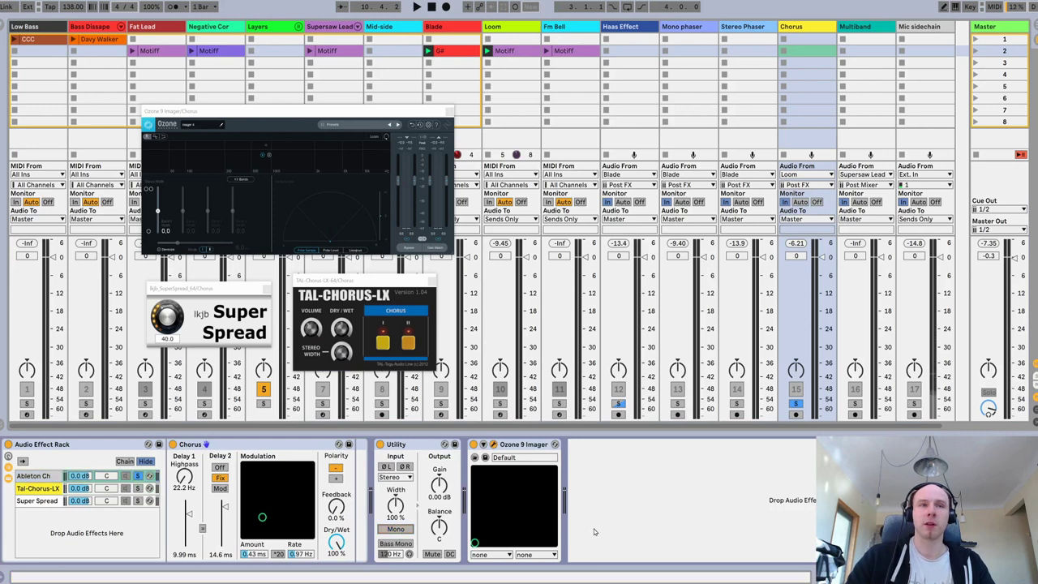
Step: Play the set and compare the Chorus effect switched off and back on
{"action": "key", "text": "space"}
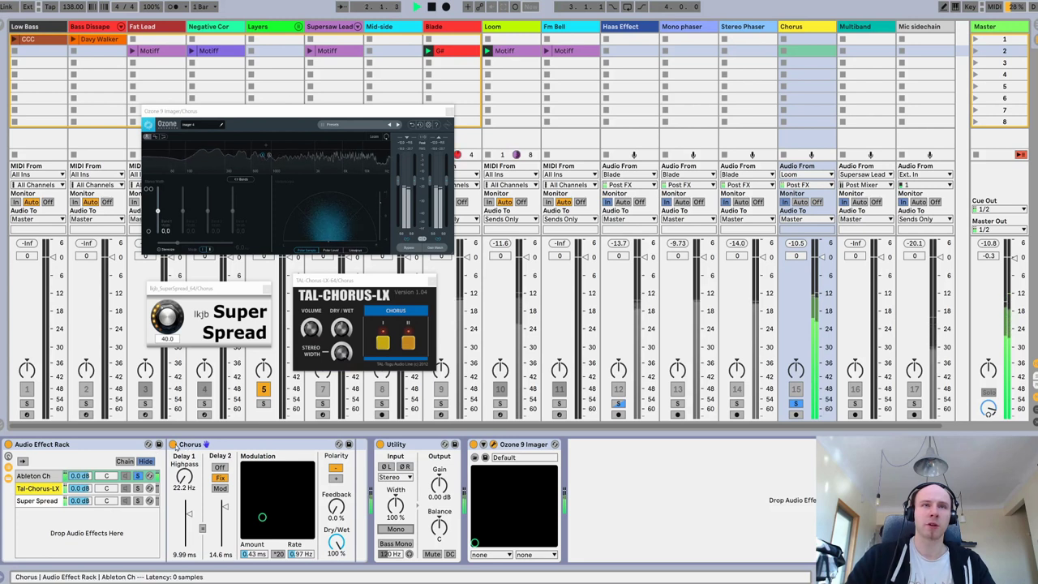
{"action": "left_click", "coordinate": [173, 444]}
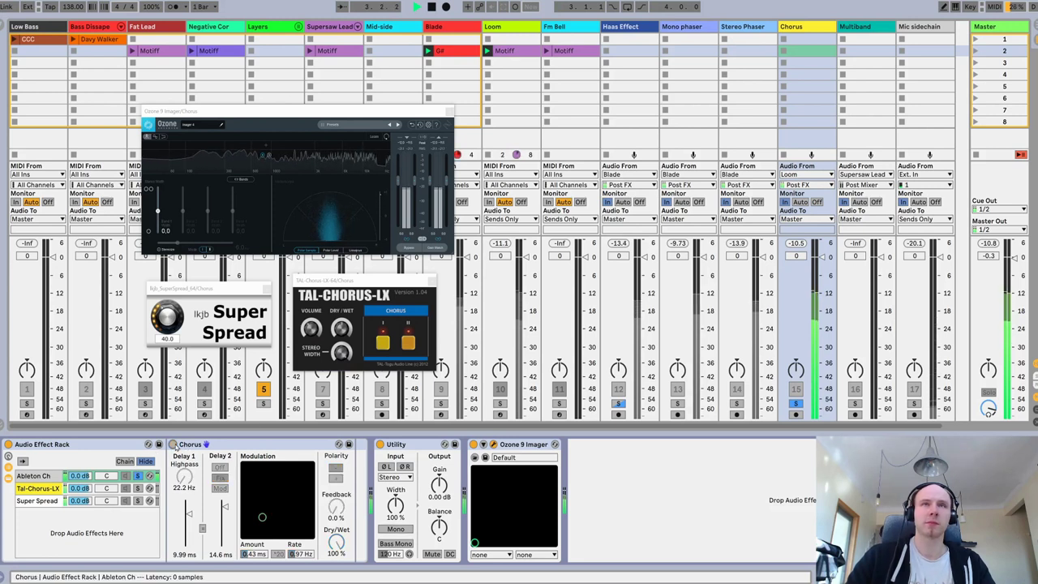
{"action": "left_click", "coordinate": [172, 444]}
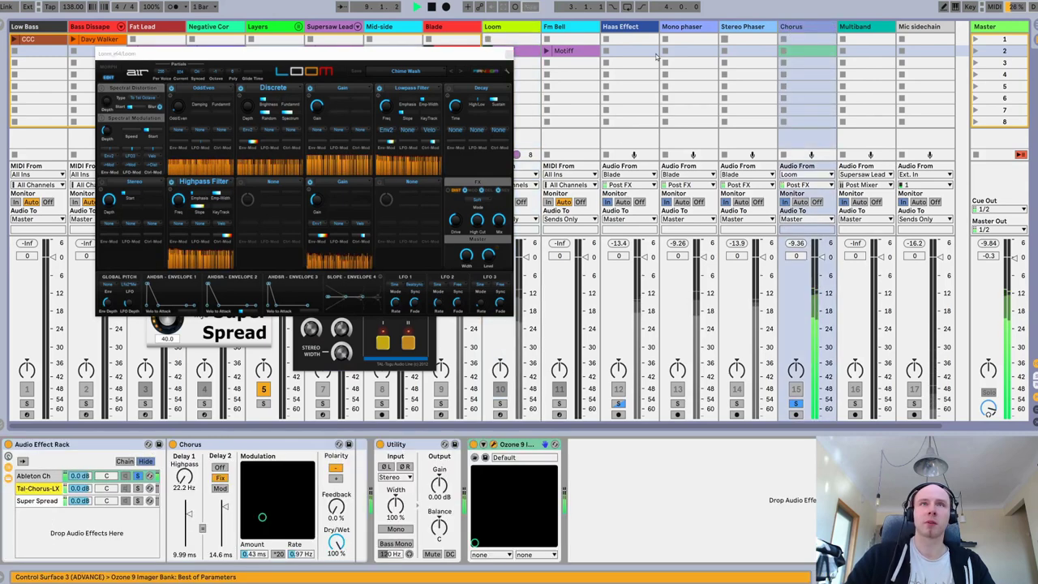
Step: Move the Loom window aside, audition the Tal-Chorus-LX, Super Spread and Chorus chains, then close Loom
{"action": "left_click_drag", "start_coordinate": [485, 61], "coordinate": [854, 74]}
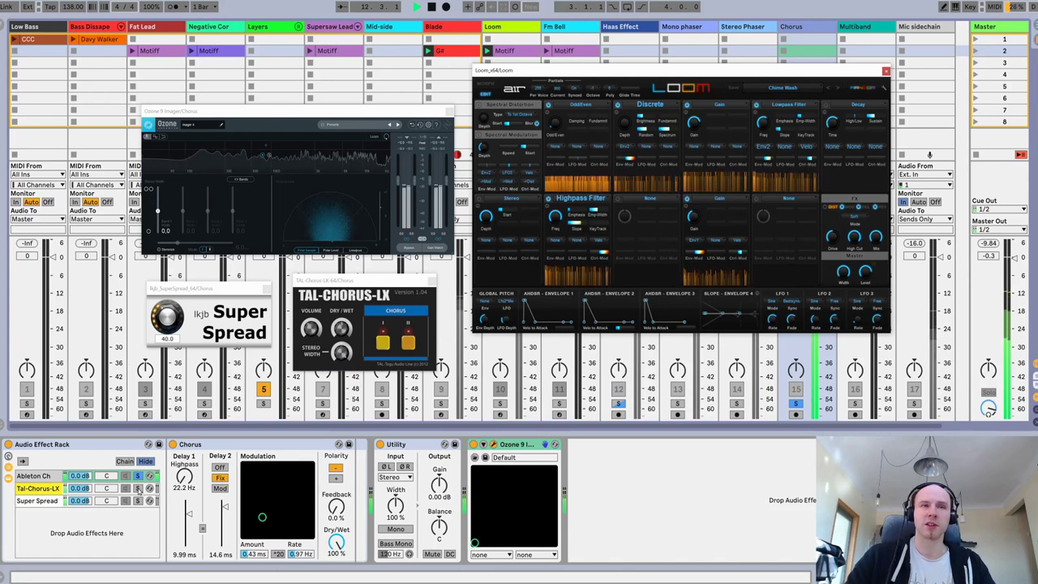
{"action": "left_click", "coordinate": [139, 490]}
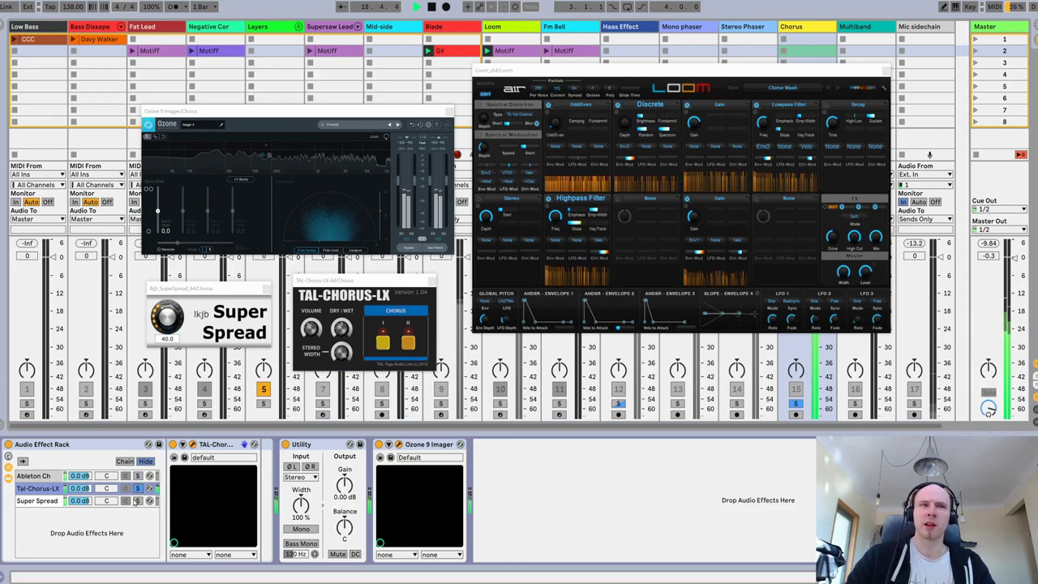
{"action": "left_click", "coordinate": [139, 501]}
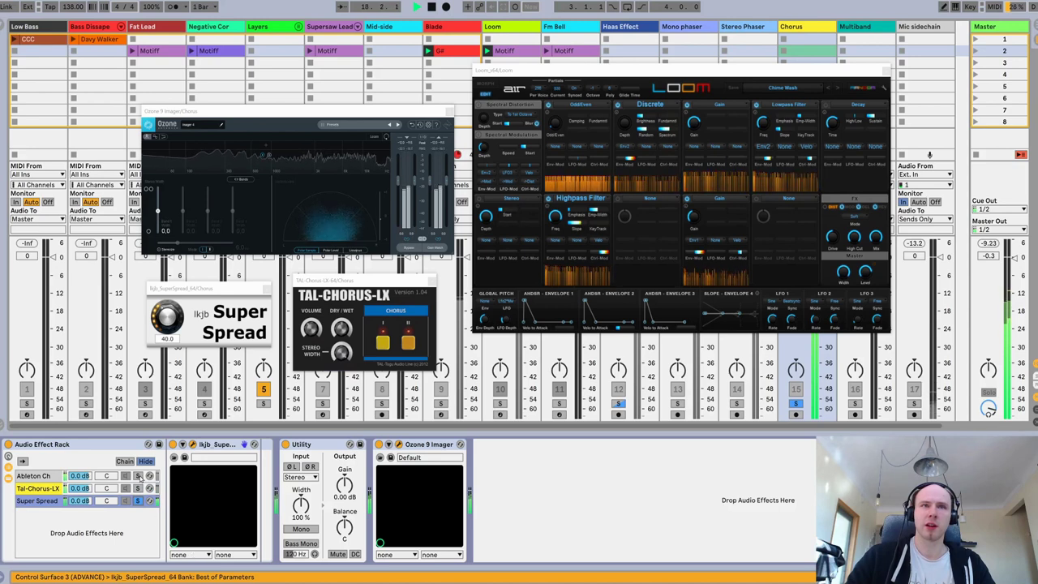
{"action": "left_click", "coordinate": [140, 477]}
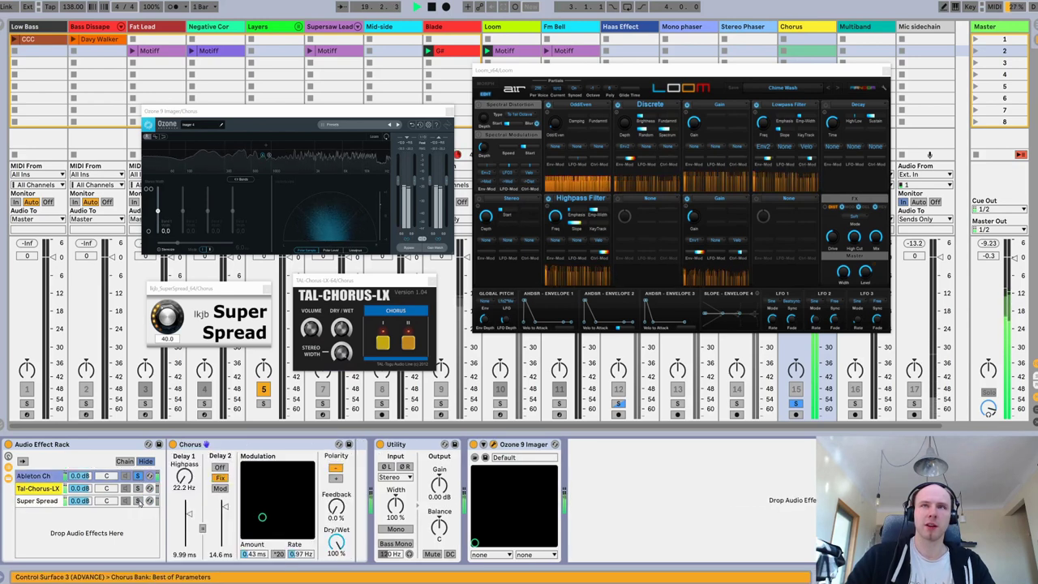
{"action": "left_click", "coordinate": [139, 501]}
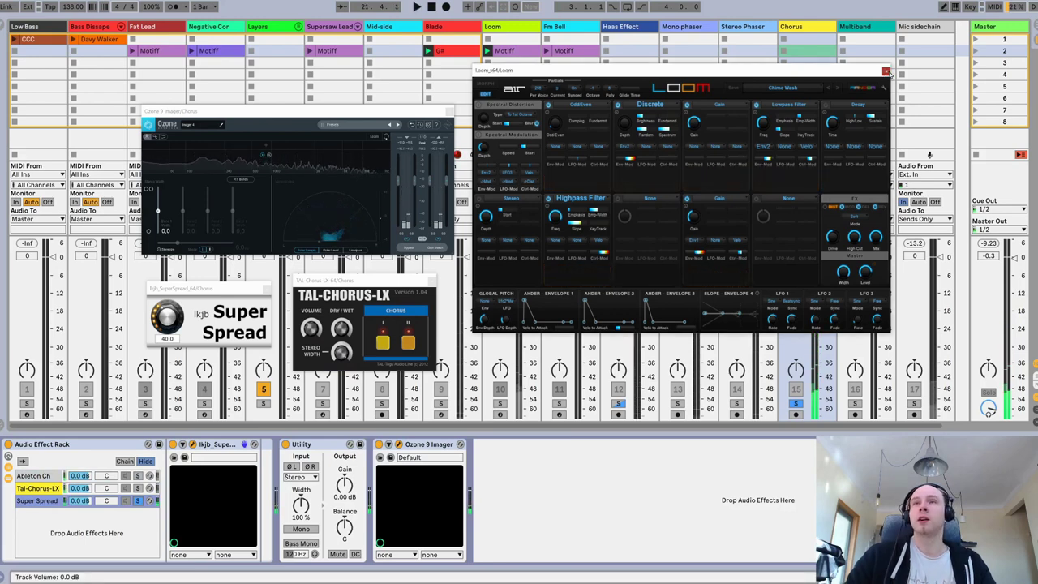
{"action": "left_click", "coordinate": [887, 71]}
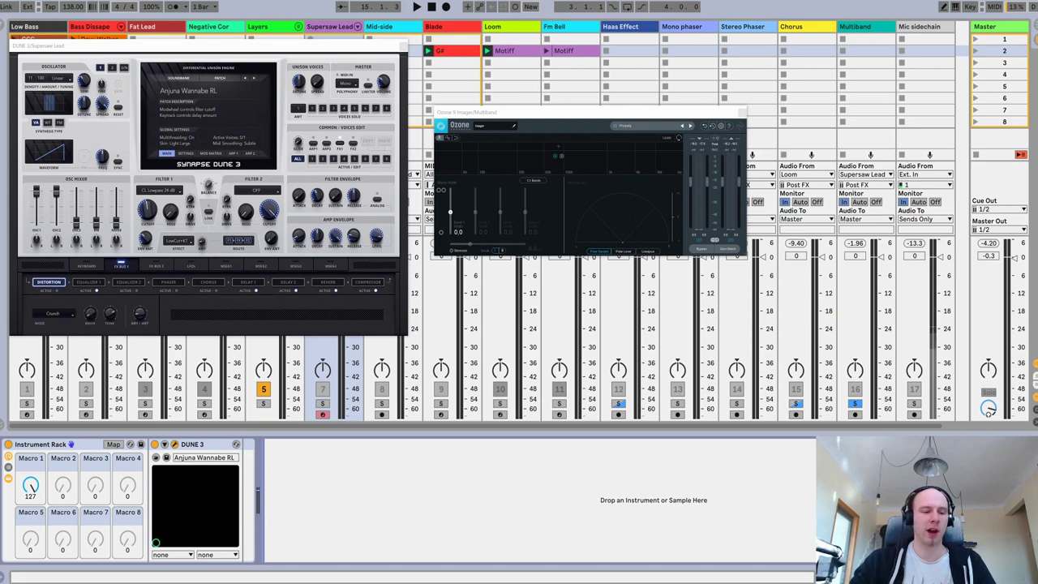
{"action": "key", "text": "space"}
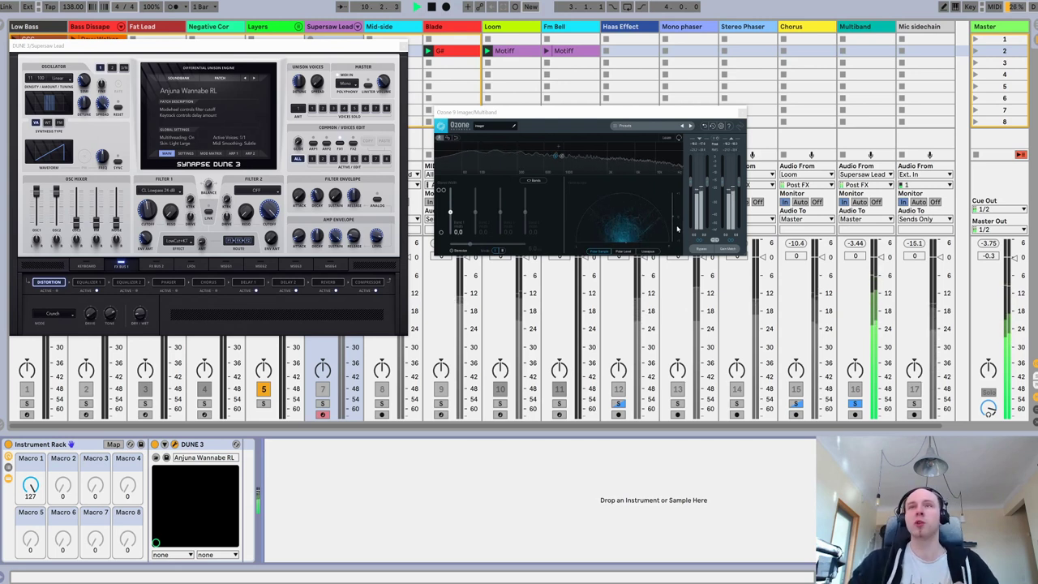
{"action": "key", "text": "space"}
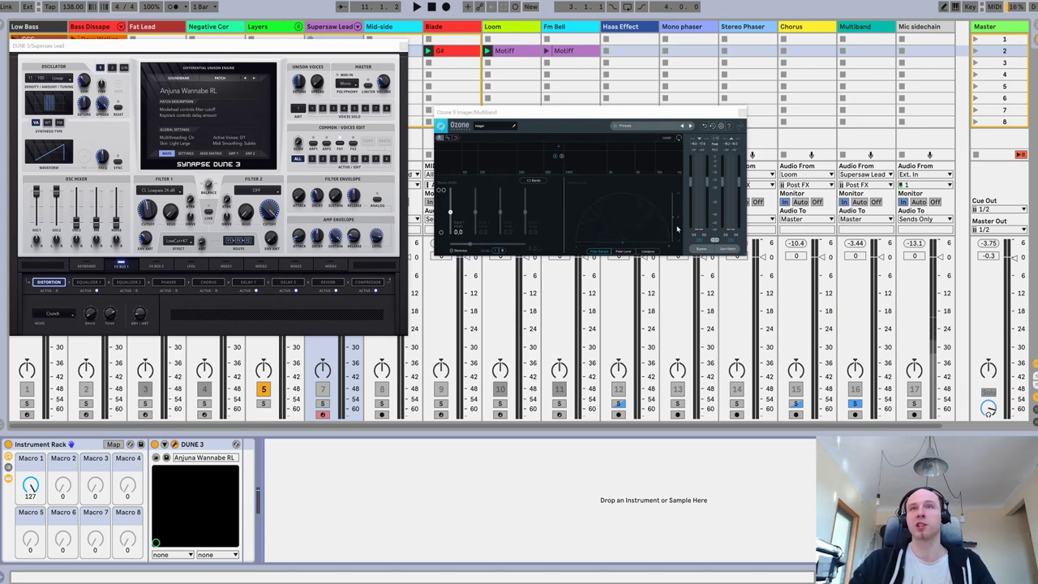
Step: Play the supersaw lead, set Imager band 1 width to -100, add a band split and narrow band 2
{"action": "key", "text": "space"}
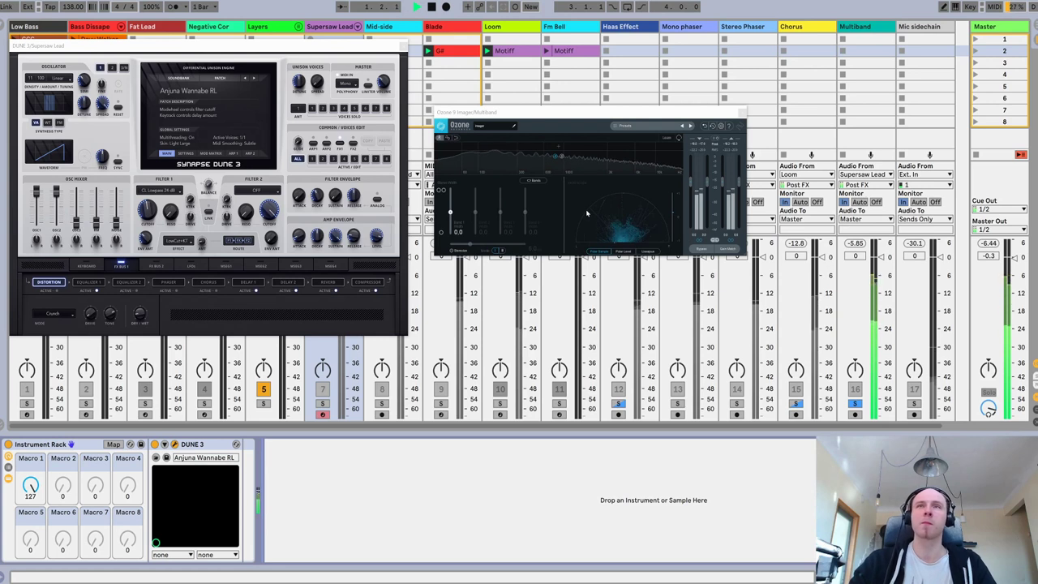
{"action": "left_click", "coordinate": [518, 150]}
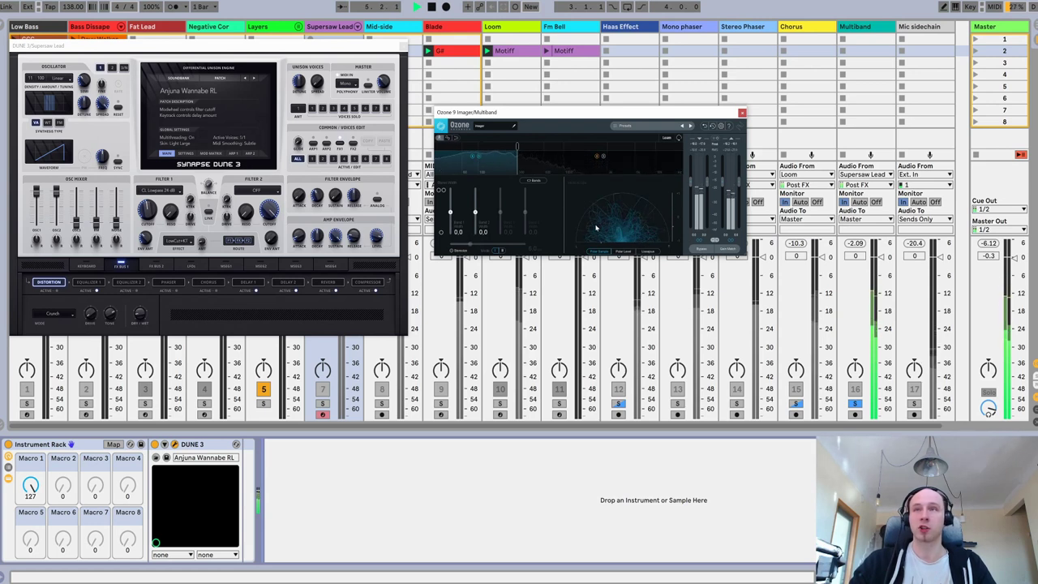
{"action": "left_click_drag", "start_coordinate": [450, 214], "coordinate": [451, 240]}
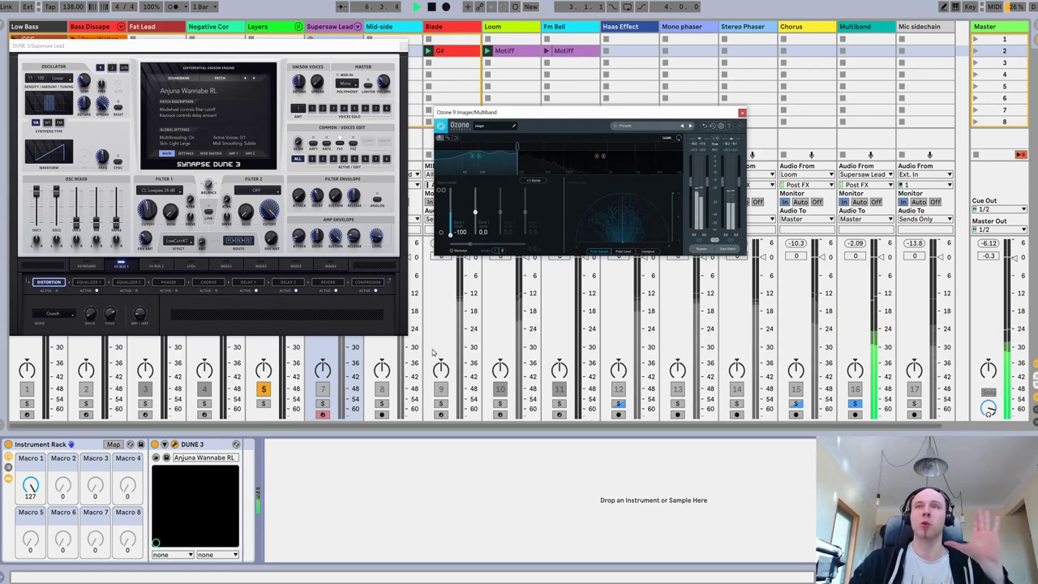
{"action": "left_click", "coordinate": [582, 152]}
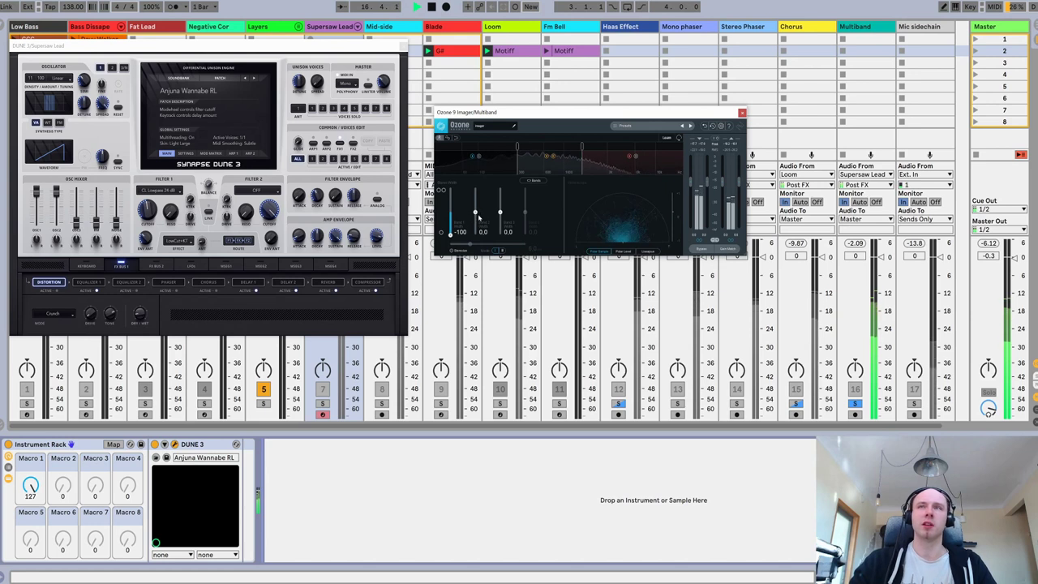
{"action": "left_click_drag", "start_coordinate": [476, 212], "coordinate": [476, 217]}
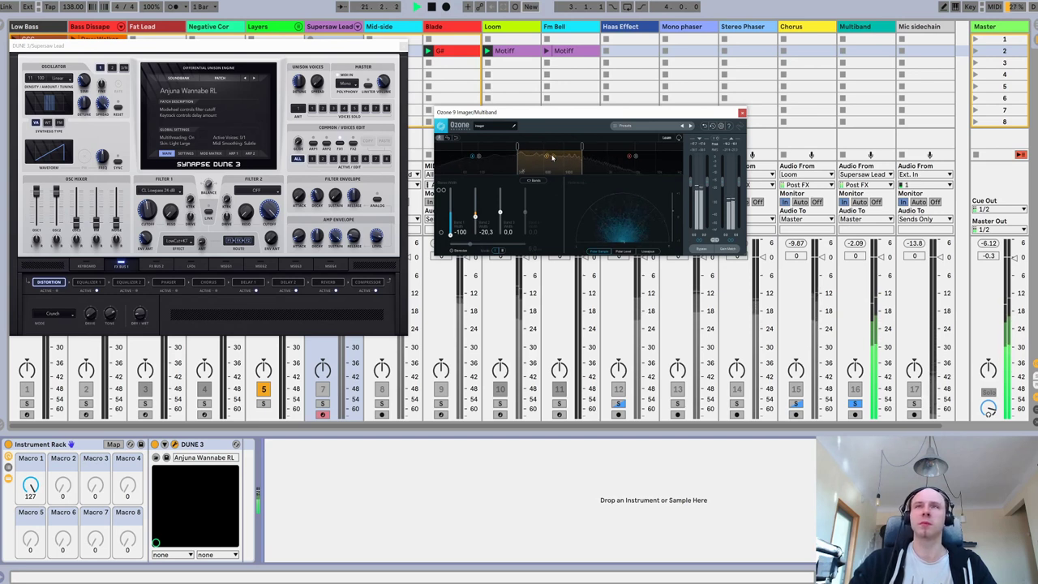
Step: Add a fourth band, nudge its crossover lower, solo it and narrow its width to -15.2
{"action": "left_click", "coordinate": [656, 150]}
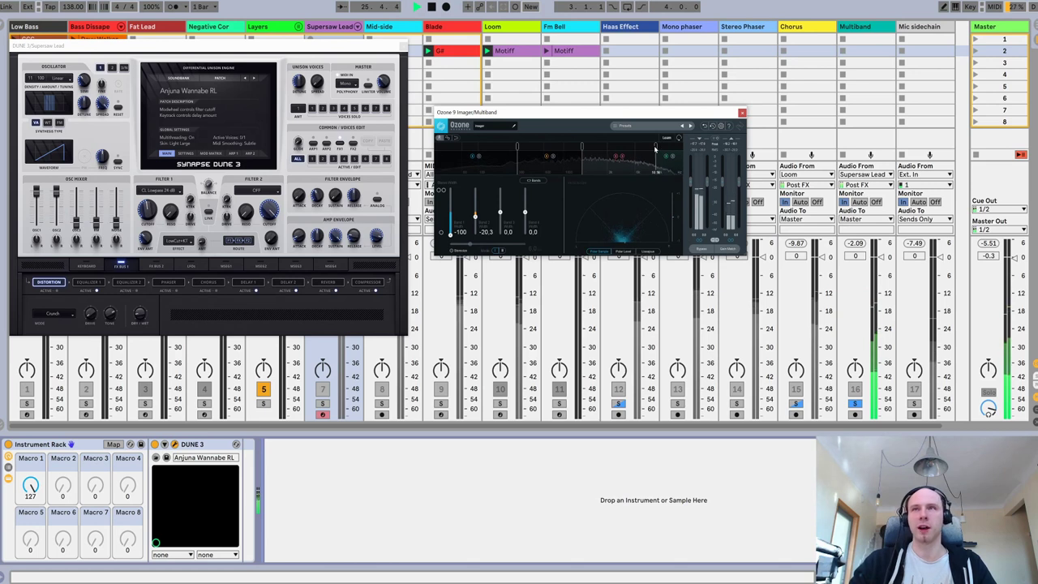
{"action": "mouse_move", "coordinate": [655, 148]}
{"action": "left_mouse_down"}
{"action": "mouse_move", "coordinate": [641, 155]}
{"action": "mouse_move", "coordinate": [665, 160]}
{"action": "mouse_move", "coordinate": [652, 160]}
{"action": "left_mouse_up"}
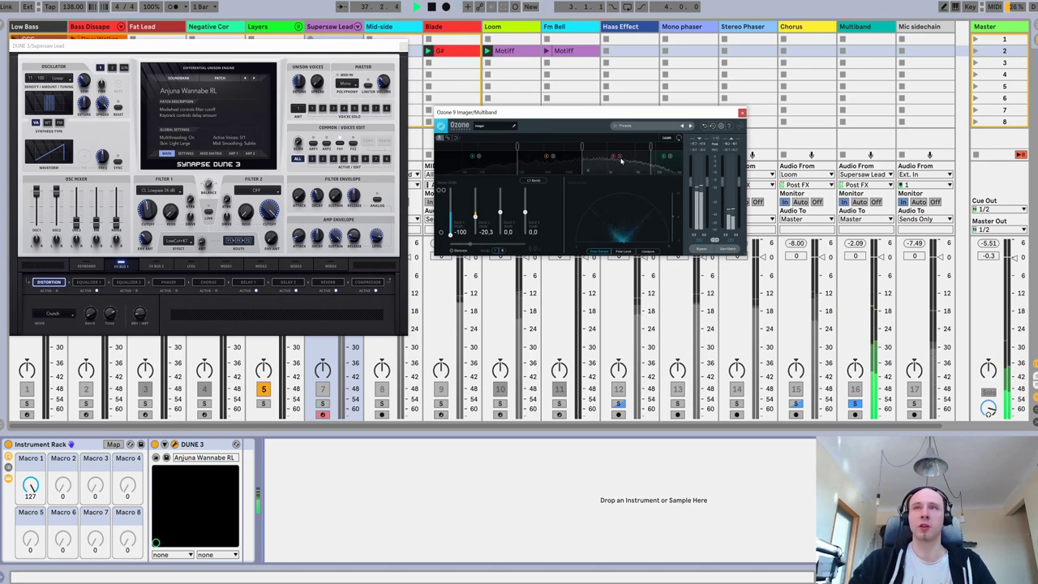
{"action": "left_click", "coordinate": [670, 159]}
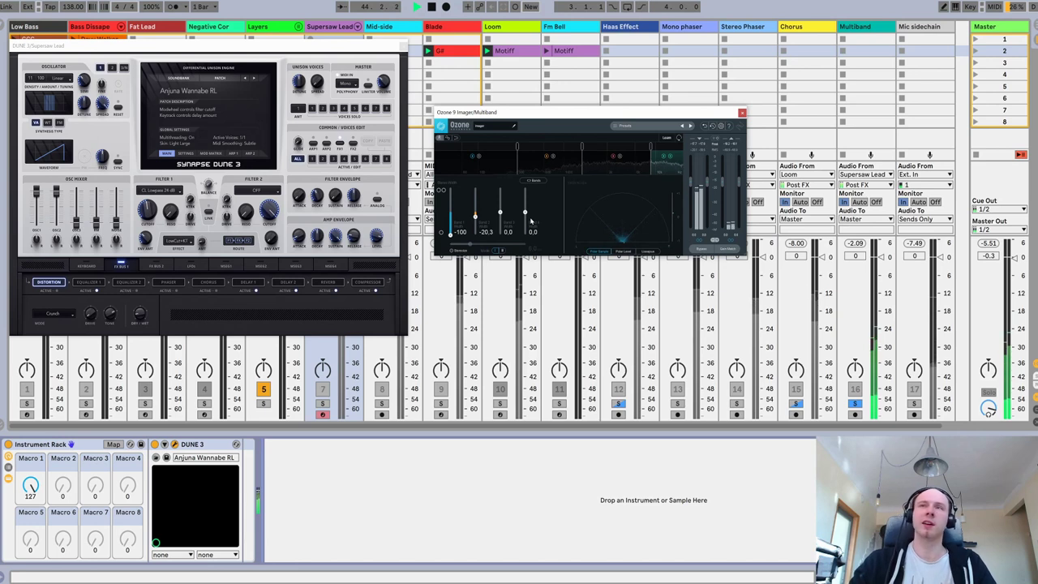
{"action": "left_click_drag", "start_coordinate": [526, 216], "coordinate": [525, 221]}
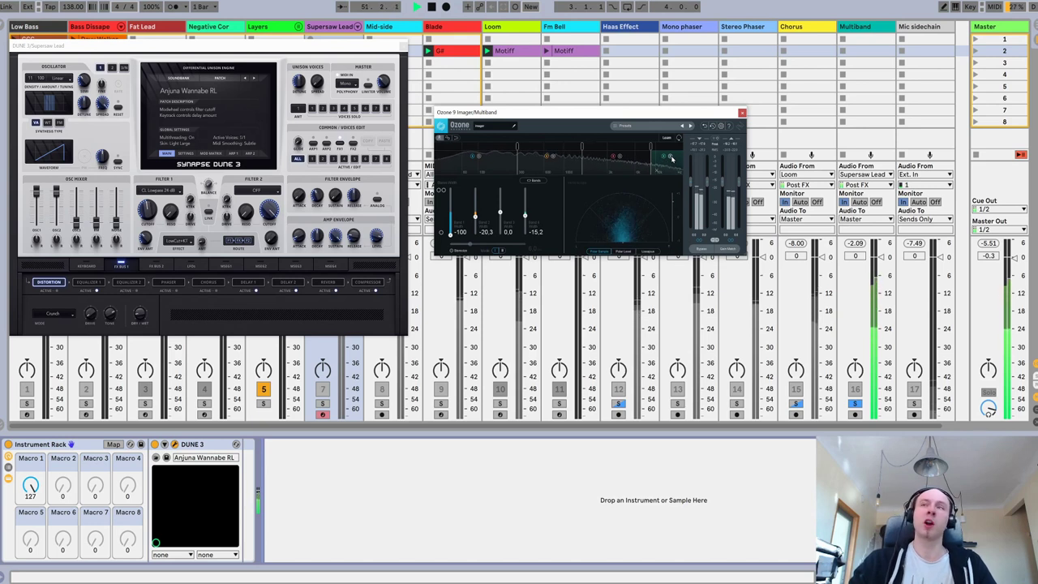
Step: Enable Gain Match, A/B the Ozone Imager against bypass three times, then stop playback
{"action": "left_click", "coordinate": [727, 249]}
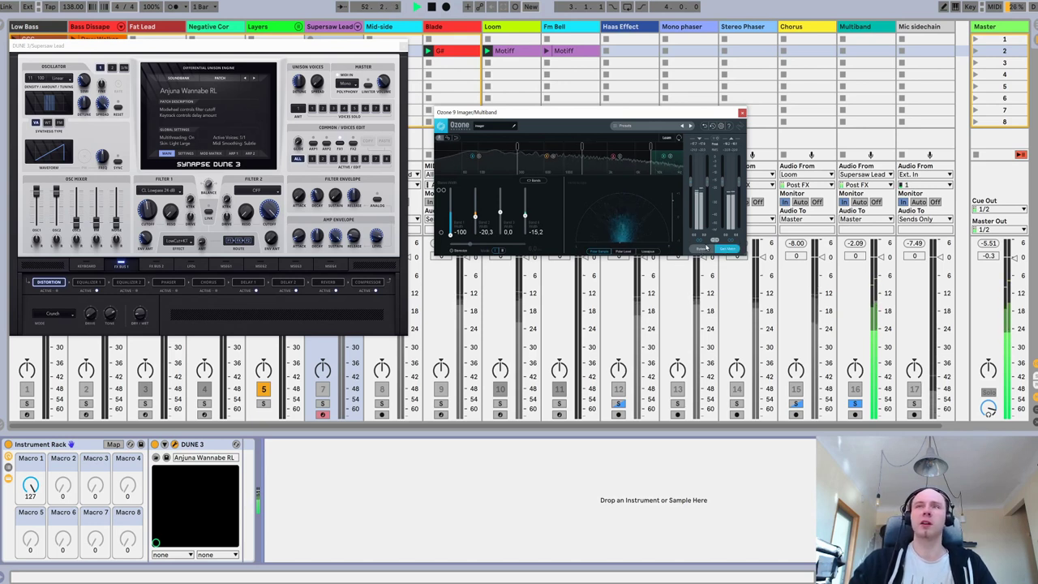
{"action": "left_click", "coordinate": [701, 249]}
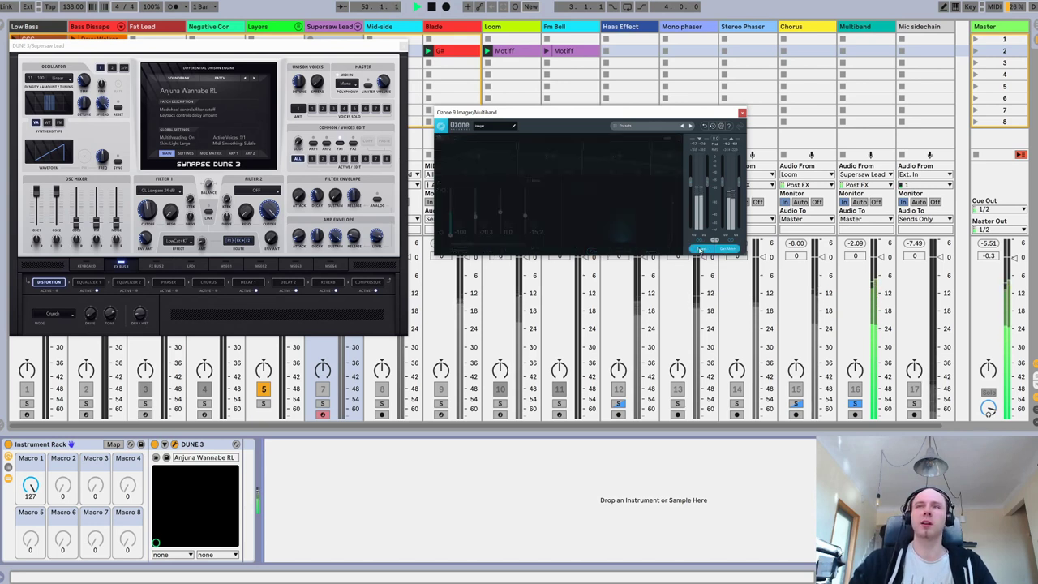
{"action": "left_click", "coordinate": [700, 249]}
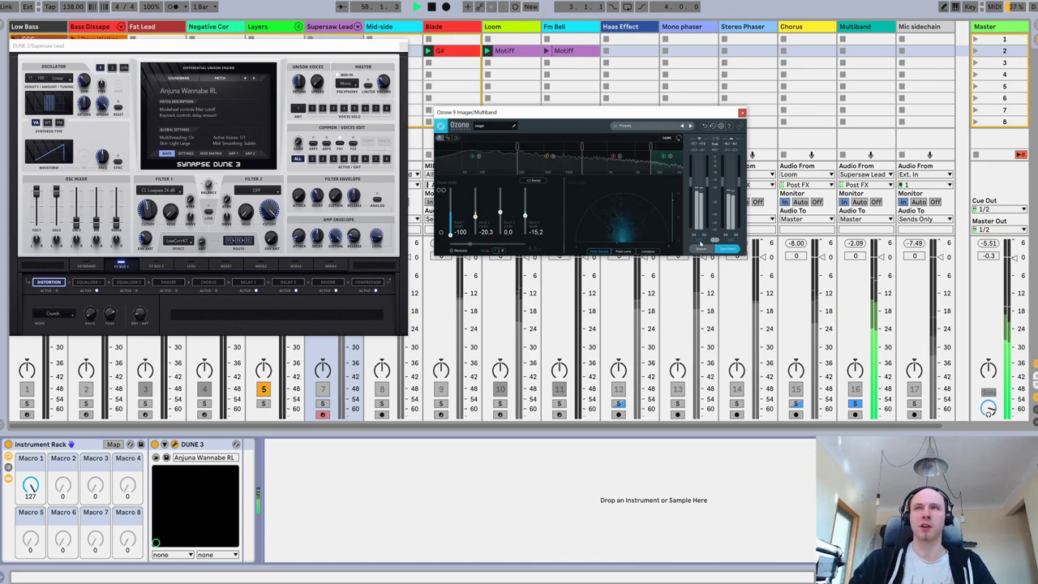
{"action": "left_click", "coordinate": [697, 248]}
{"action": "left_click", "coordinate": [700, 250]}
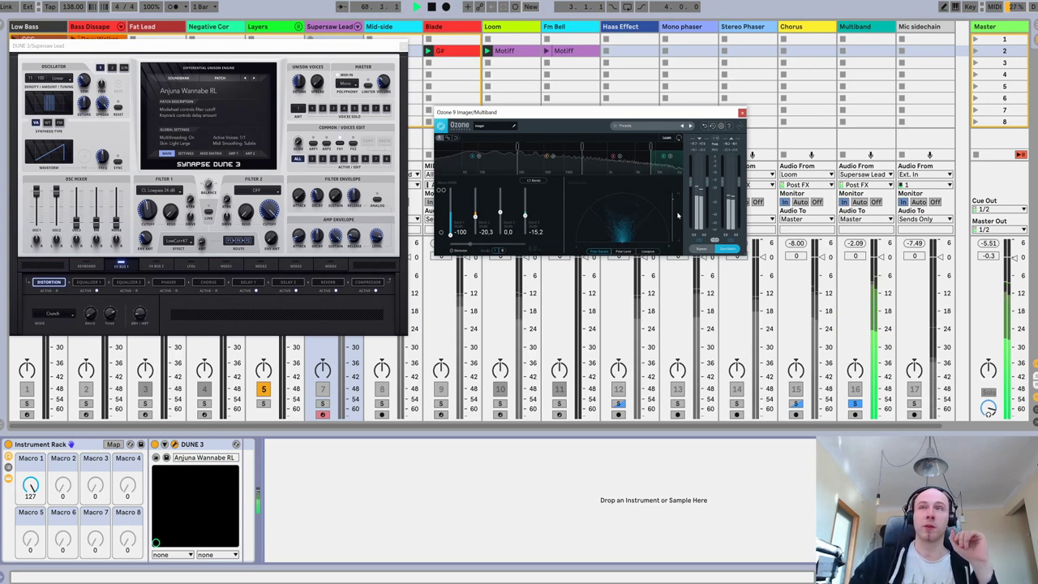
{"action": "left_click", "coordinate": [696, 249]}
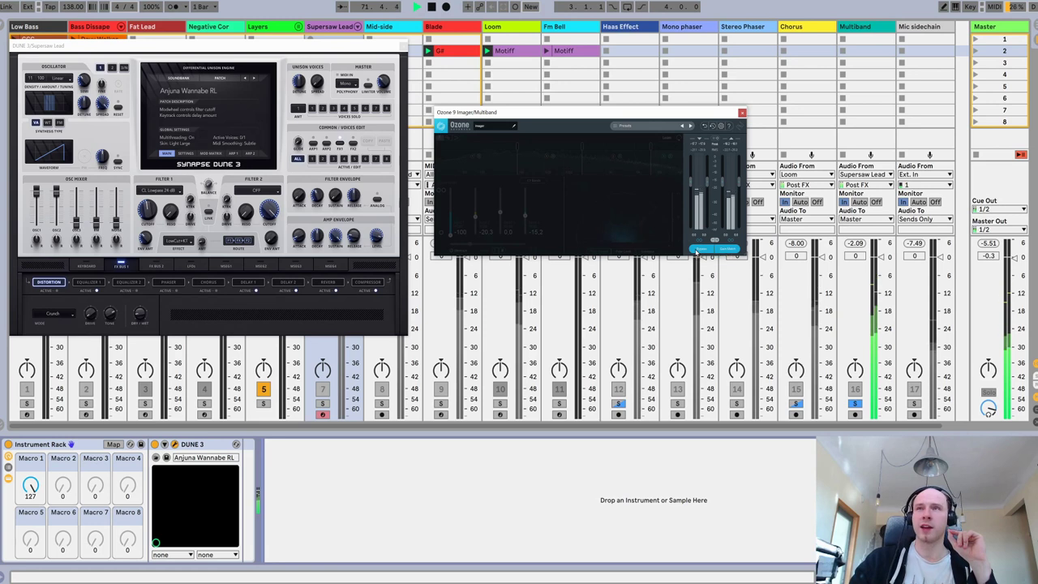
{"action": "left_click", "coordinate": [696, 250]}
{"action": "key", "text": "space"}
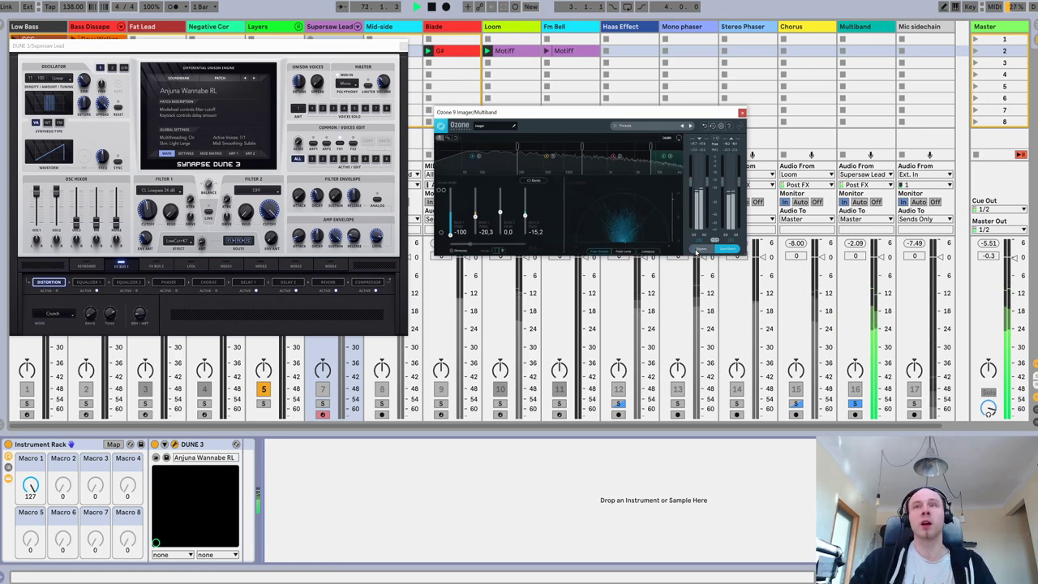